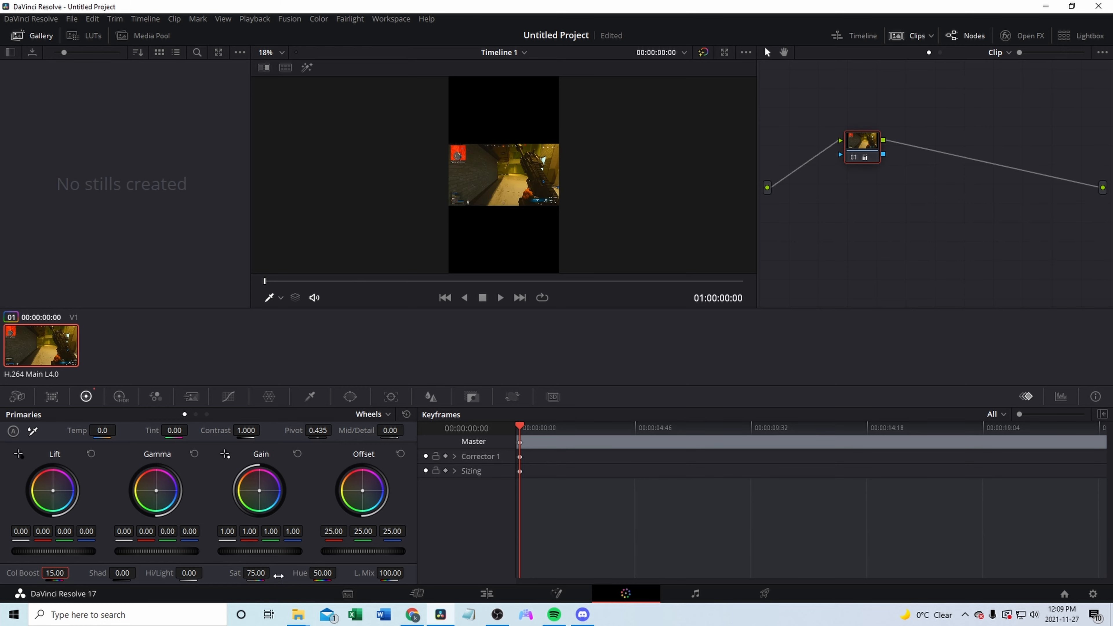
Return to the Edit page and set the zoom of the 34 kill mp7_Trim.mp4 clip to 2.250.
{"action": "left_click", "coordinate": [472, 594]}
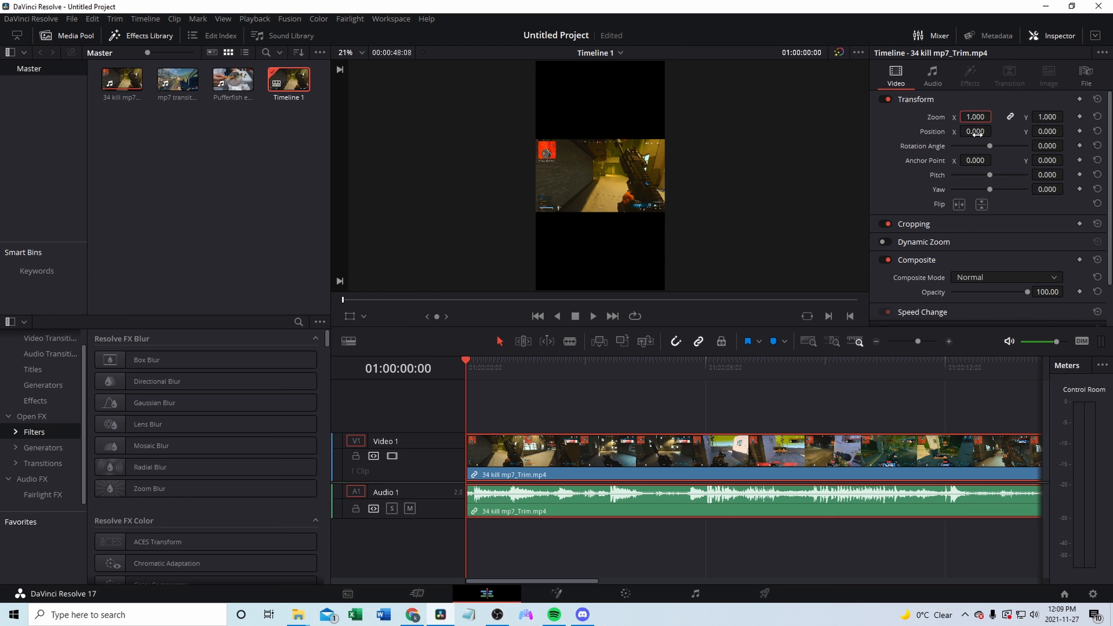
{"action": "key", "text": "Return"}
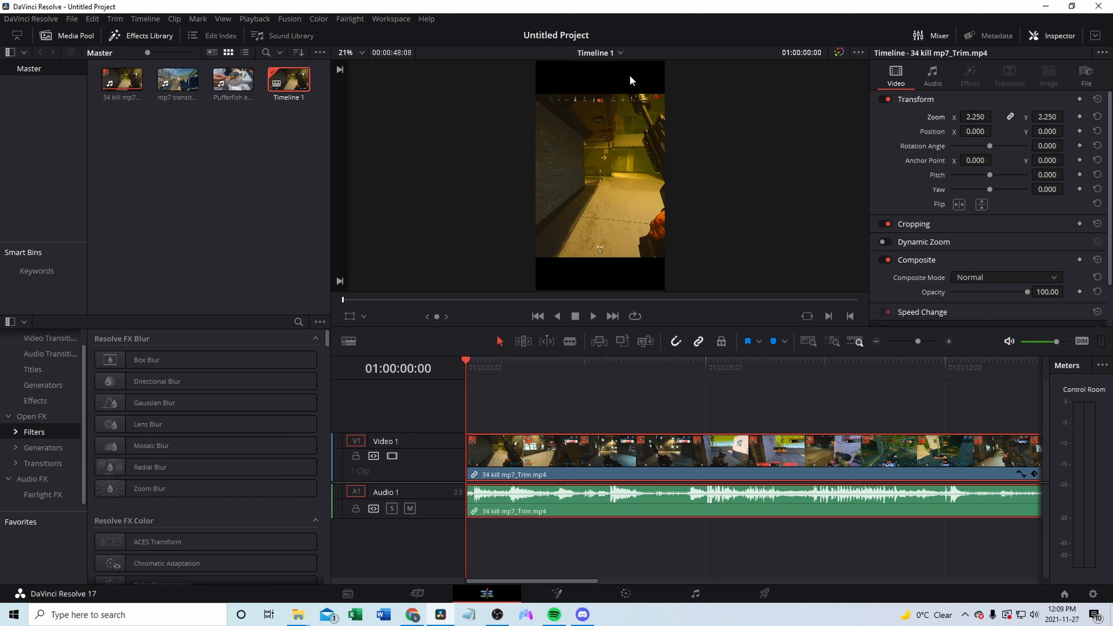
{"action": "left_click", "coordinate": [615, 407]}
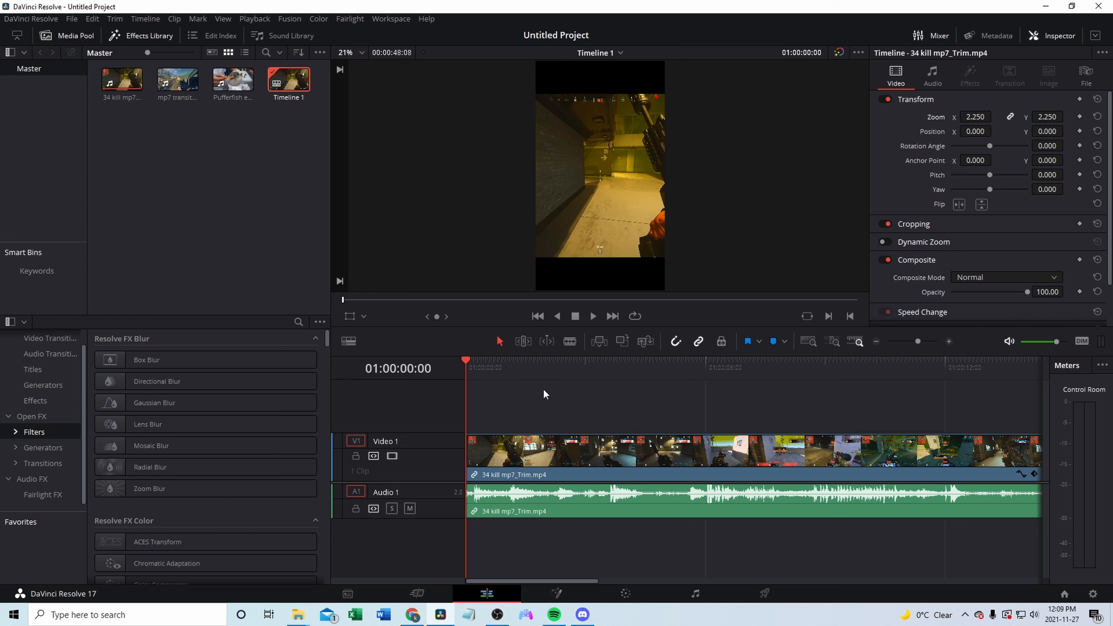
Play through the 34 kill mp7_Trim.mp4 clip and park the playhead exactly at 01:00:05:32.
{"action": "left_click", "coordinate": [591, 316]}
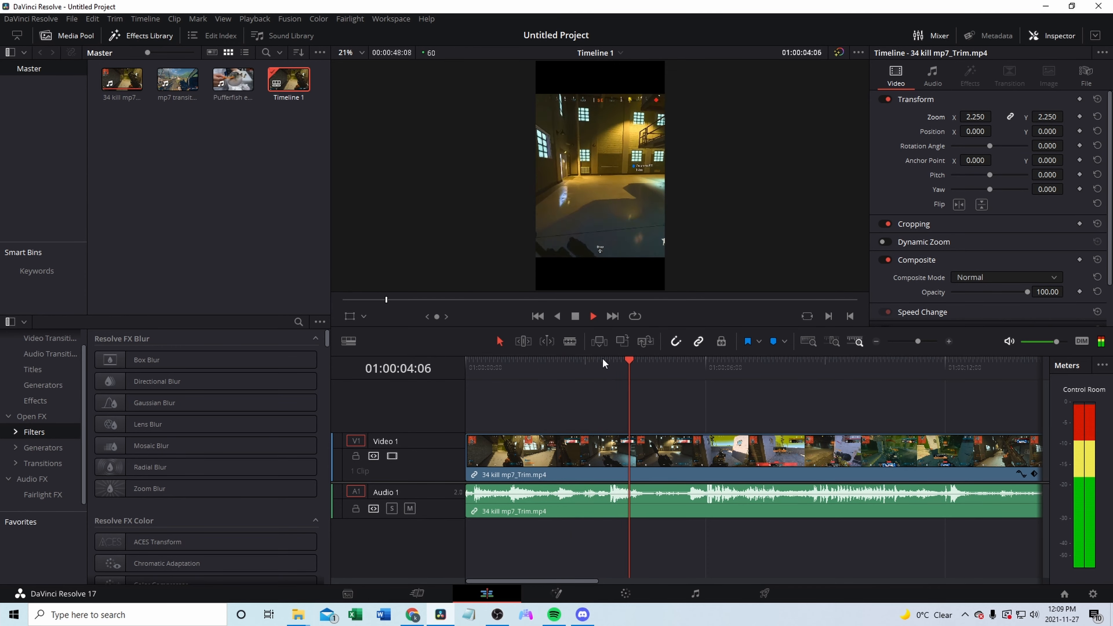
{"action": "left_click", "coordinate": [875, 341]}
{"action": "key", "text": "space"}
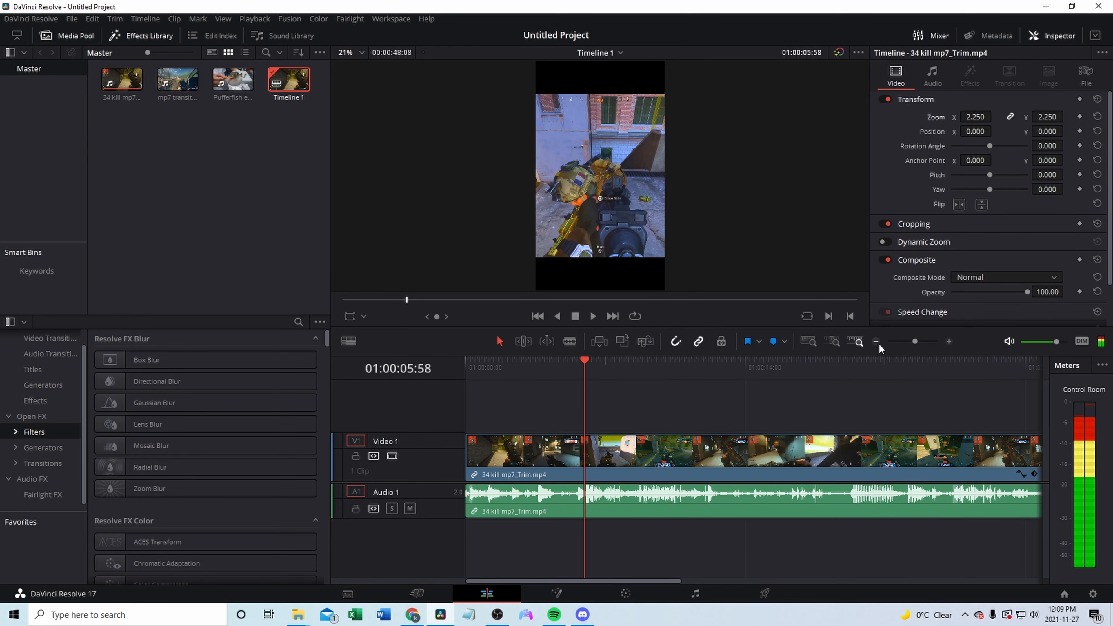
{"action": "left_click", "coordinate": [571, 367]}
{"action": "left_click_drag", "start_coordinate": [573, 369], "coordinate": [562, 370]}
{"action": "key", "text": "Right"}
{"action": "key", "text": "Right"}
{"action": "key", "text": "Right"}
{"action": "key", "text": "Right"}
{"action": "key", "text": "Right"}
{"action": "key", "text": "Right"}
{"action": "key", "text": "Right"}
{"action": "key", "text": "Right"}
{"action": "key", "text": "Right"}
{"action": "key", "text": "Right"}
{"action": "key", "text": "Right"}
{"action": "key", "text": "Right"}
{"action": "key", "text": "Right"}
{"action": "key", "text": "Right"}
{"action": "key", "text": "Right"}
{"action": "key", "text": "Right"}
{"action": "key", "text": "Right"}
{"action": "key", "text": "Right"}
{"action": "key", "text": "Right"}
{"action": "key", "text": "Right"}
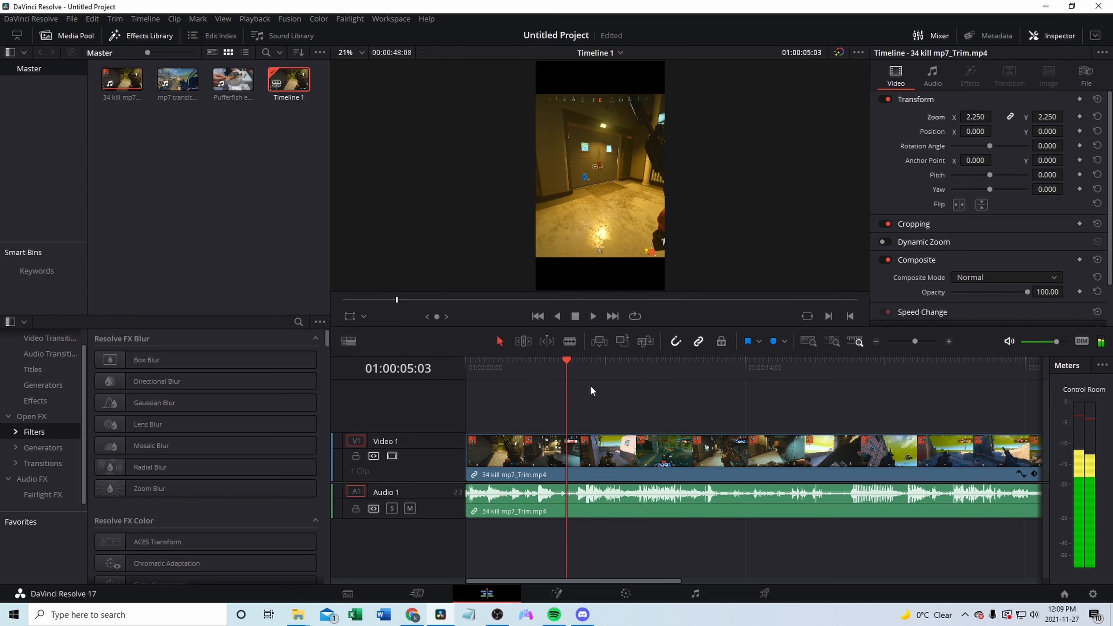
{"action": "key", "text": "Right"}
{"action": "key", "text": "Right"}
{"action": "key", "text": "Right"}
{"action": "key", "text": "Right"}
{"action": "key", "text": "Right"}
{"action": "key", "text": "Right"}
{"action": "key", "text": "Right"}
{"action": "key", "text": "Right"}
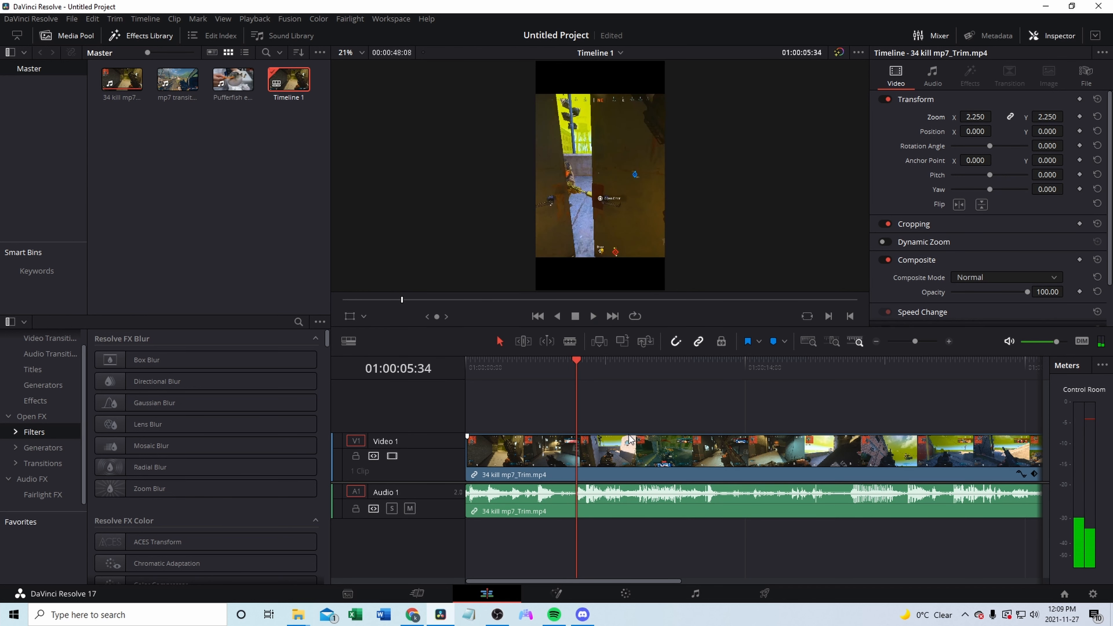
{"action": "key", "text": "Left"}
{"action": "key", "text": "Left"}
Try splitting the clip at 01:00:05:32 with the Blade tool and undo the cut.
{"action": "left_click", "coordinate": [615, 469]}
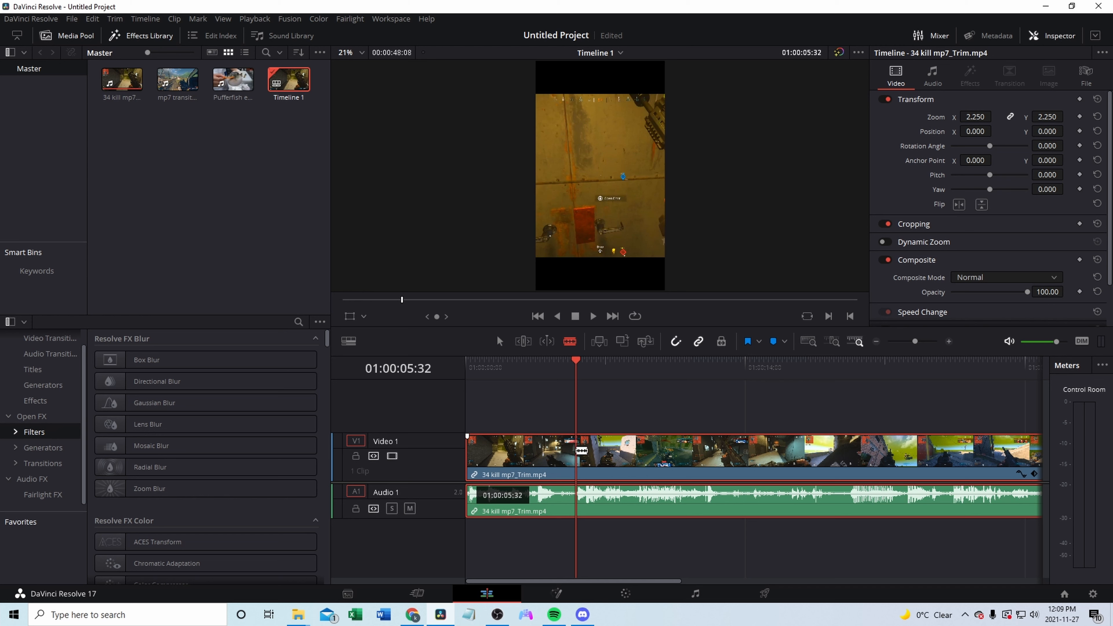
{"action": "left_click", "coordinate": [578, 450]}
{"action": "key", "text": "ctrl+z"}
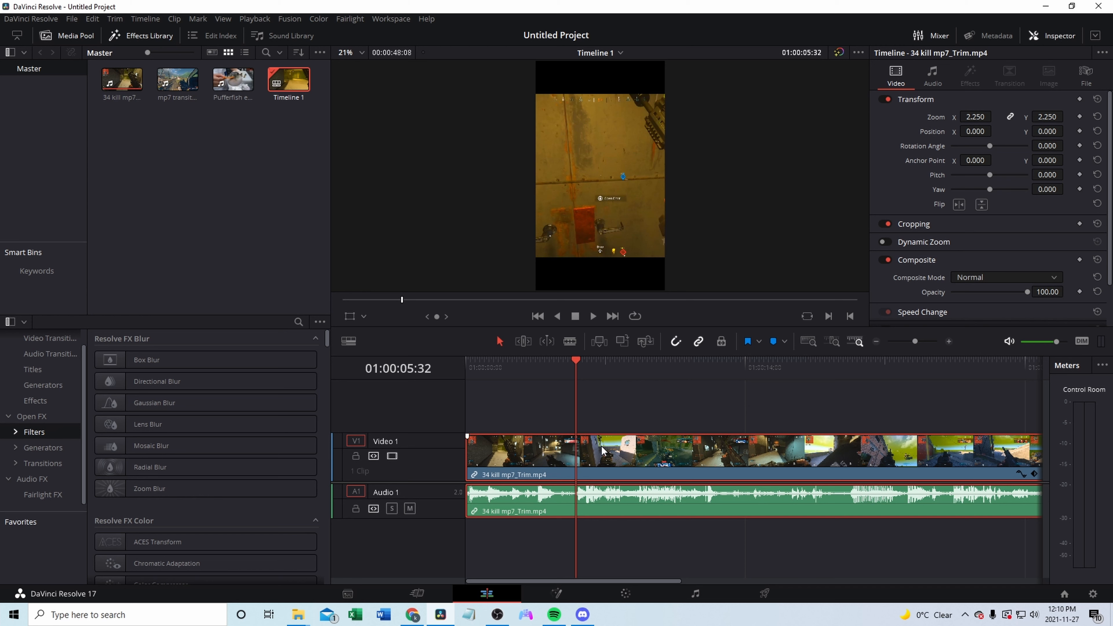
Split the clip at 01:00:05:32 and delete the segment before the cut, leaving its gap open.
{"action": "key", "text": "ctrl+b"}
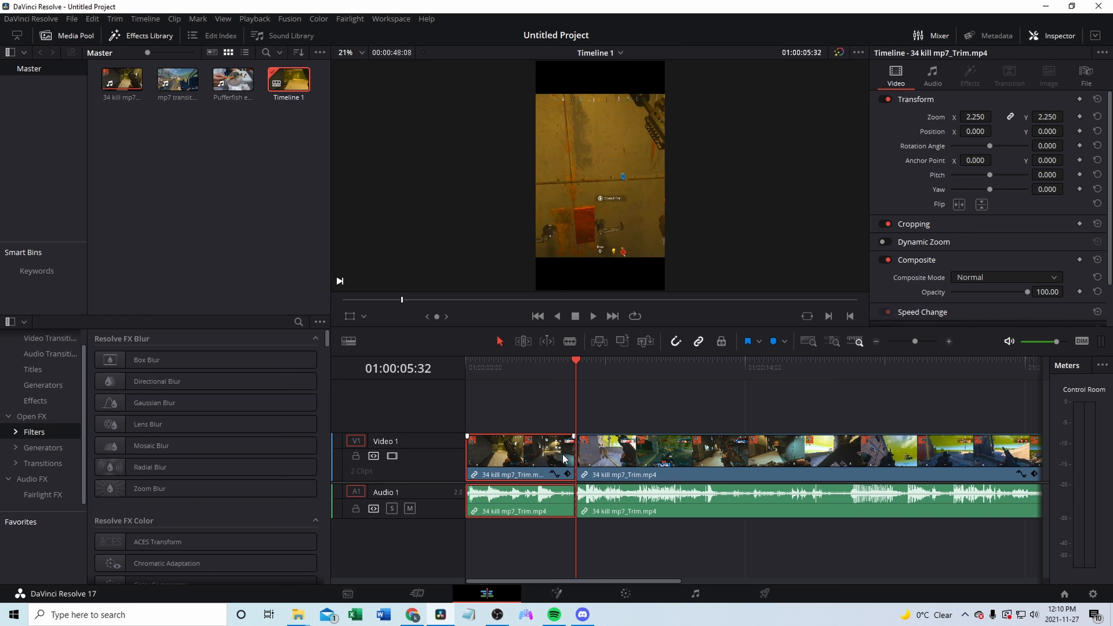
{"action": "key", "text": "BackSpace"}
Move the remaining 34 kill mp7_Trim.mp4 clip later on the timeline so it starts at about 01:00:15.
{"action": "left_click_drag", "start_coordinate": [627, 467], "coordinate": [764, 467]}
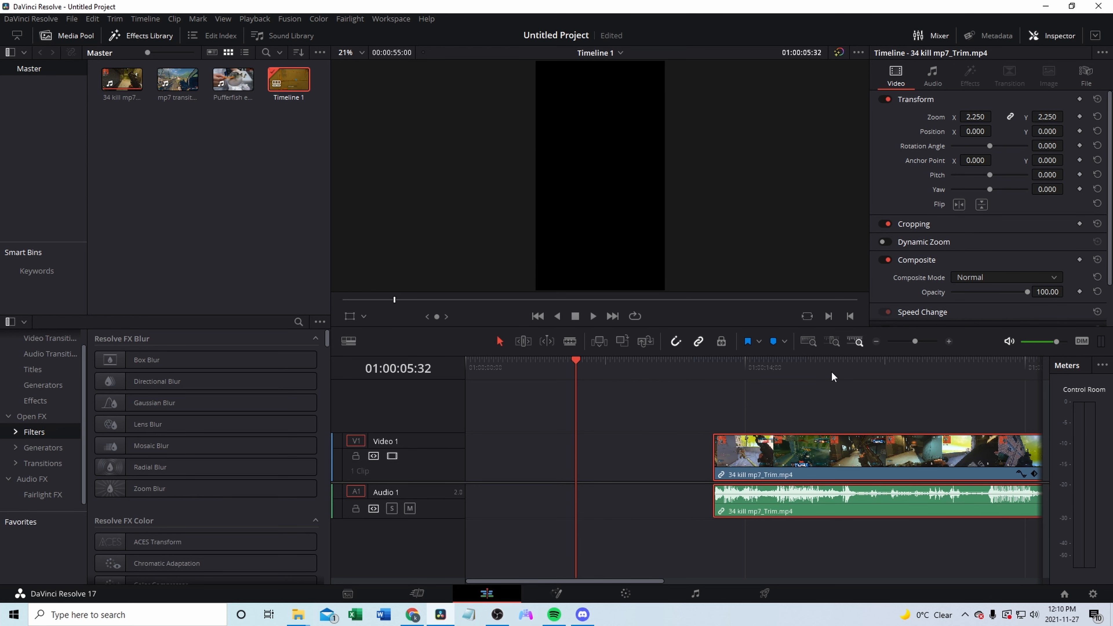
{"action": "left_click", "coordinate": [880, 340]}
{"action": "left_click_drag", "start_coordinate": [646, 442], "coordinate": [678, 442]}
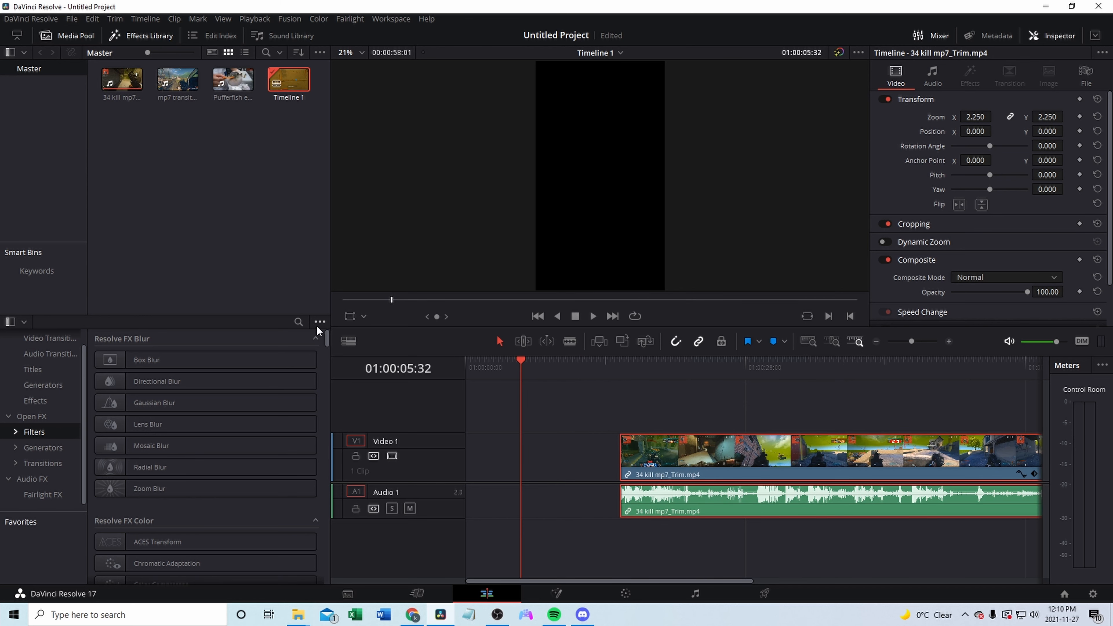
Show the retime controls on the clip and add a speed point at 01:00:21:13.
{"action": "left_click", "coordinate": [621, 367]}
{"action": "left_click", "coordinate": [622, 369]}
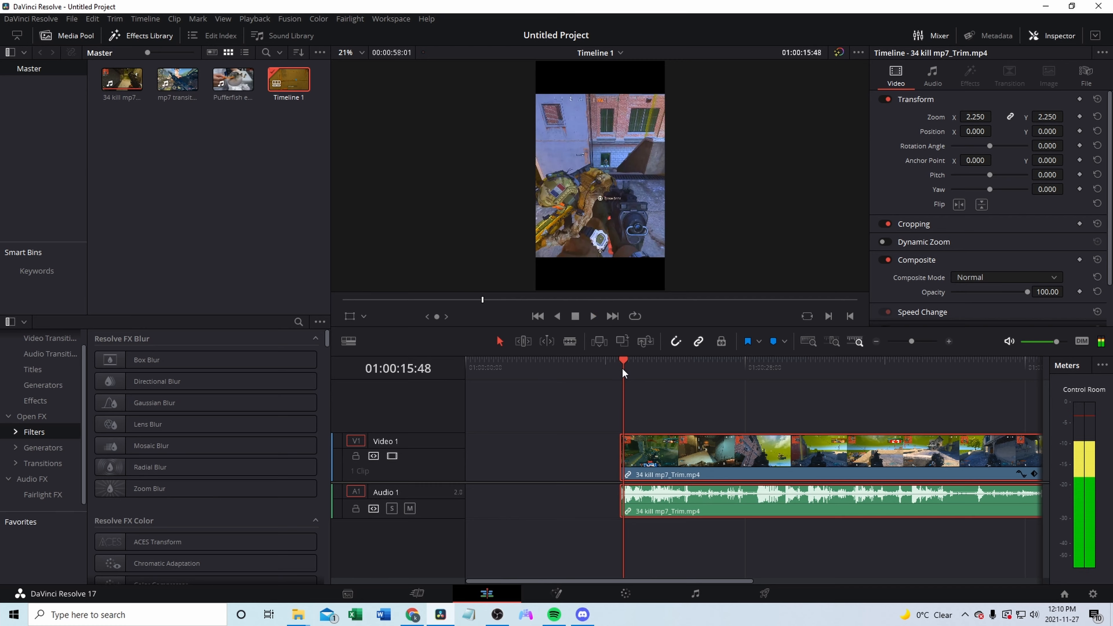
{"action": "key", "text": "space"}
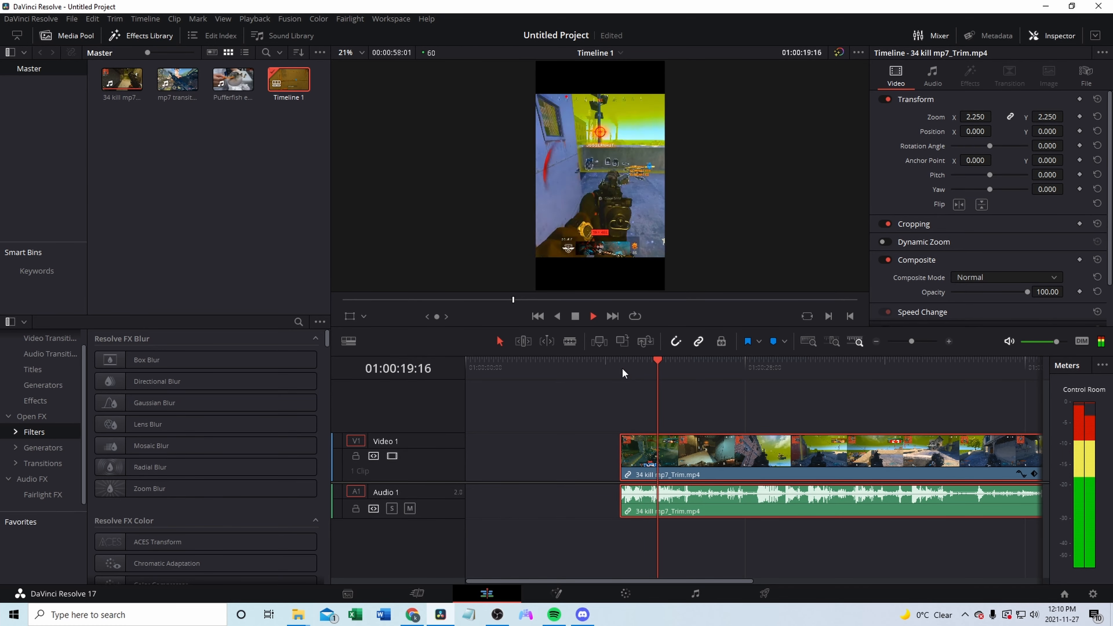
{"action": "key", "text": "space"}
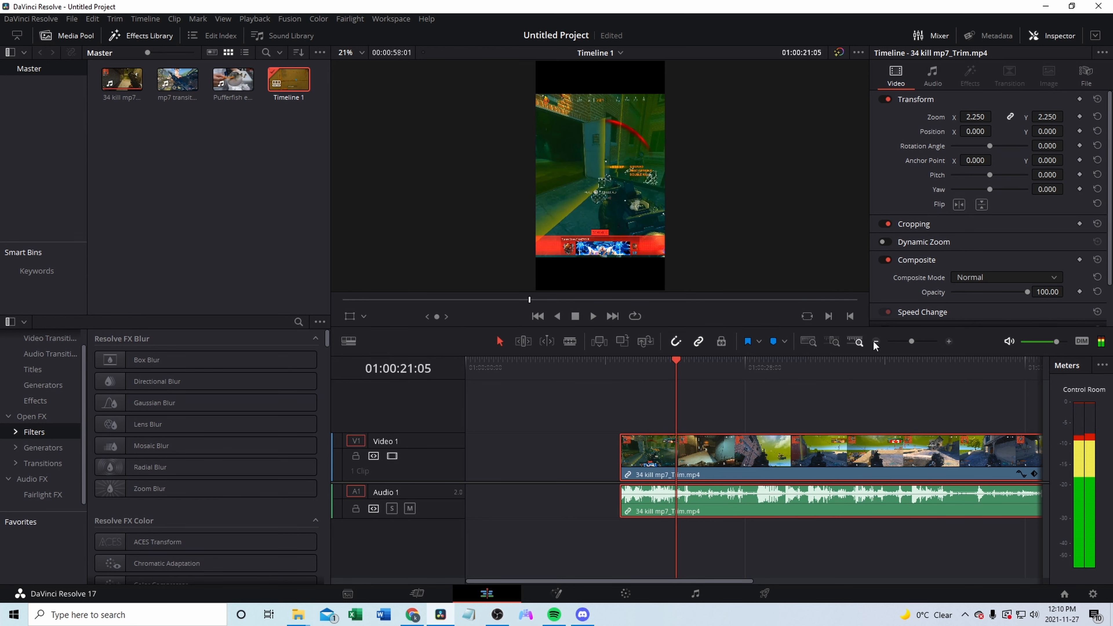
{"action": "key", "text": "space"}
{"action": "key", "text": "space"}
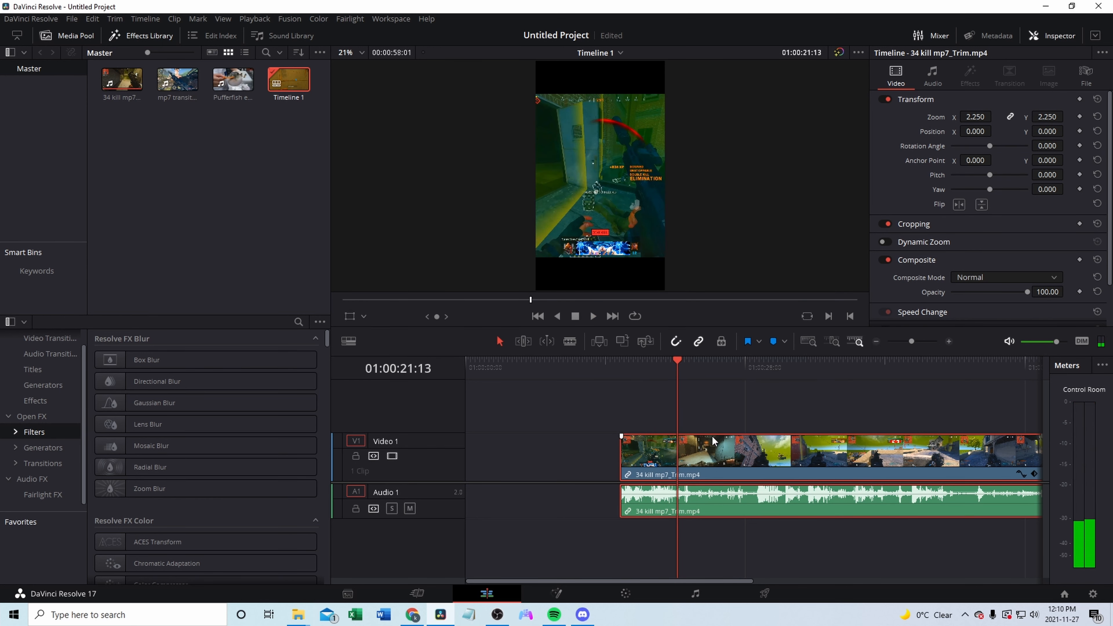
{"action": "key", "text": "ctrl+r"}
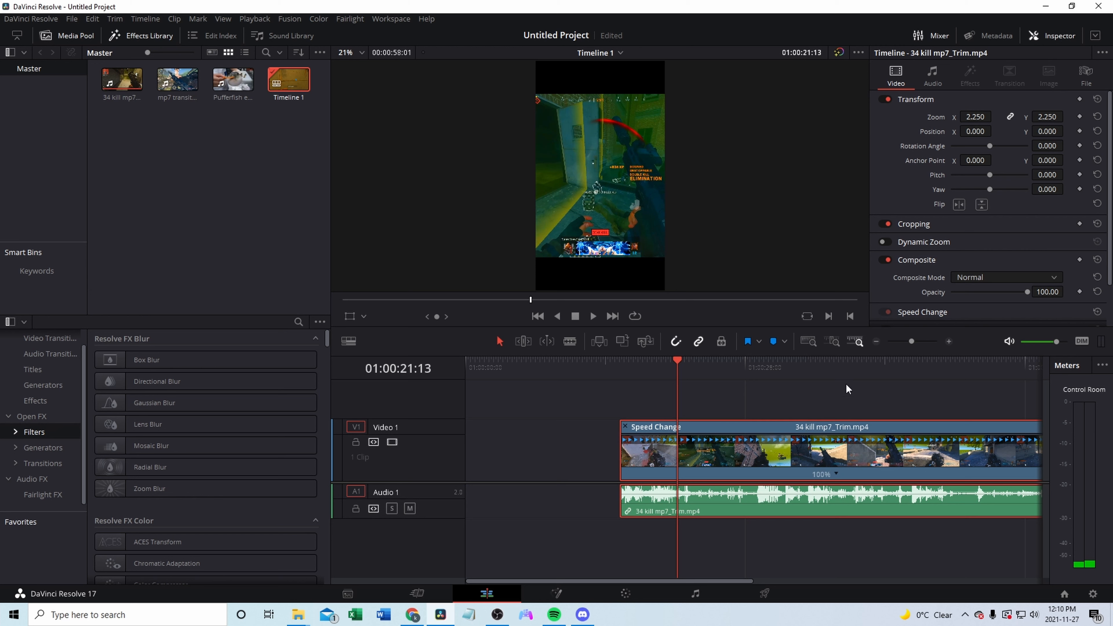
{"action": "left_click", "coordinate": [835, 473]}
{"action": "left_click", "coordinate": [854, 488]}
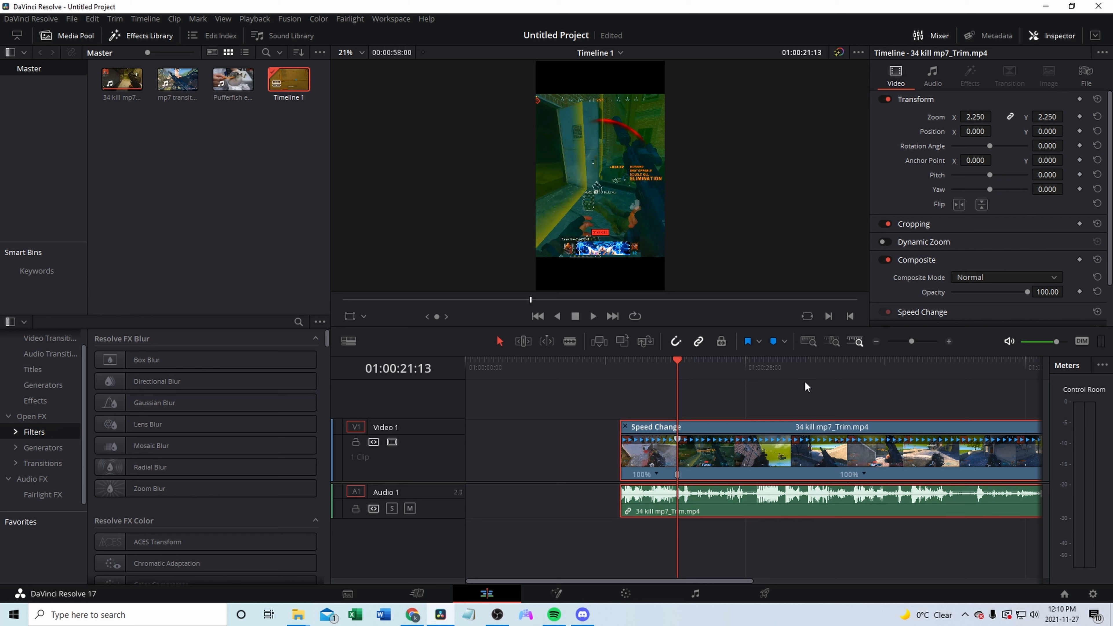
Find the end of the section to speed up and add a second speed point at 01:00:31:42.
{"action": "left_click", "coordinate": [875, 341]}
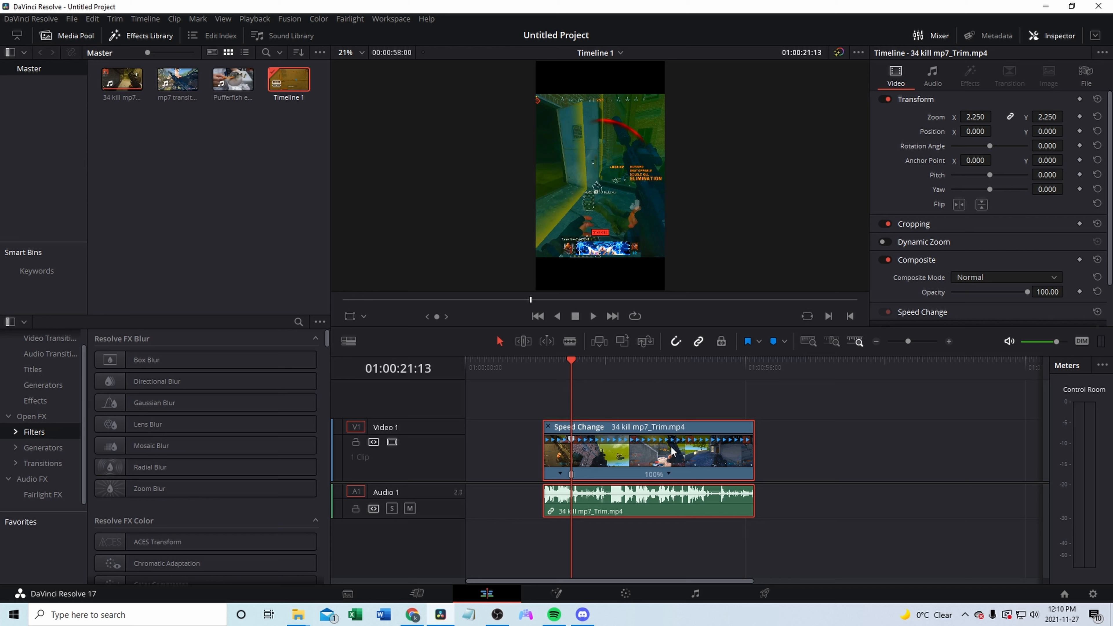
{"action": "left_click_drag", "start_coordinate": [568, 361], "coordinate": [612, 366]}
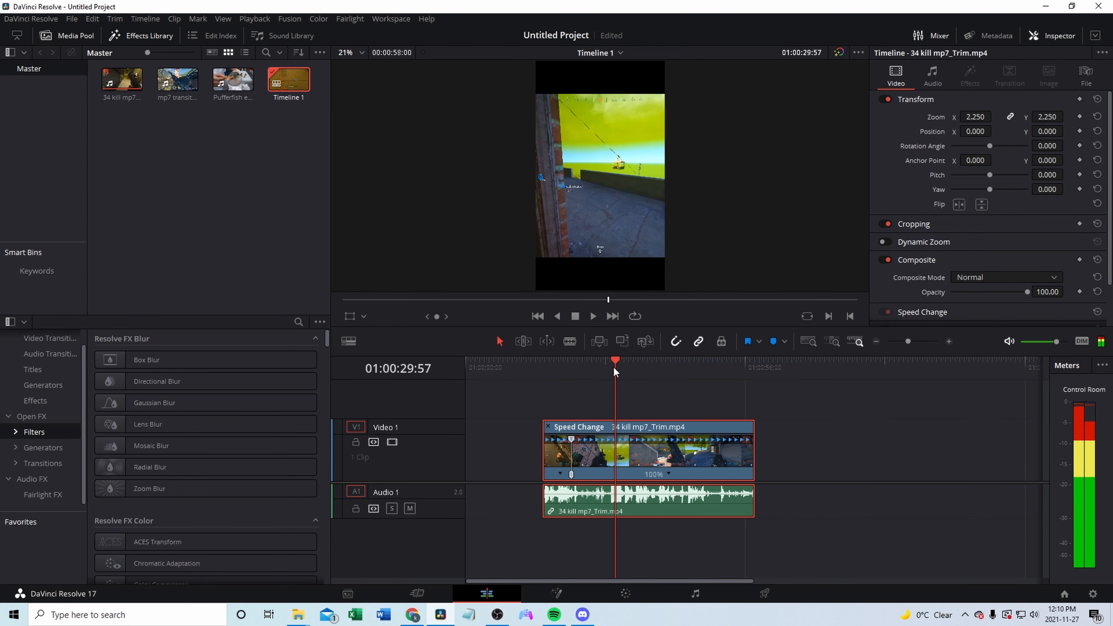
{"action": "key", "text": "space"}
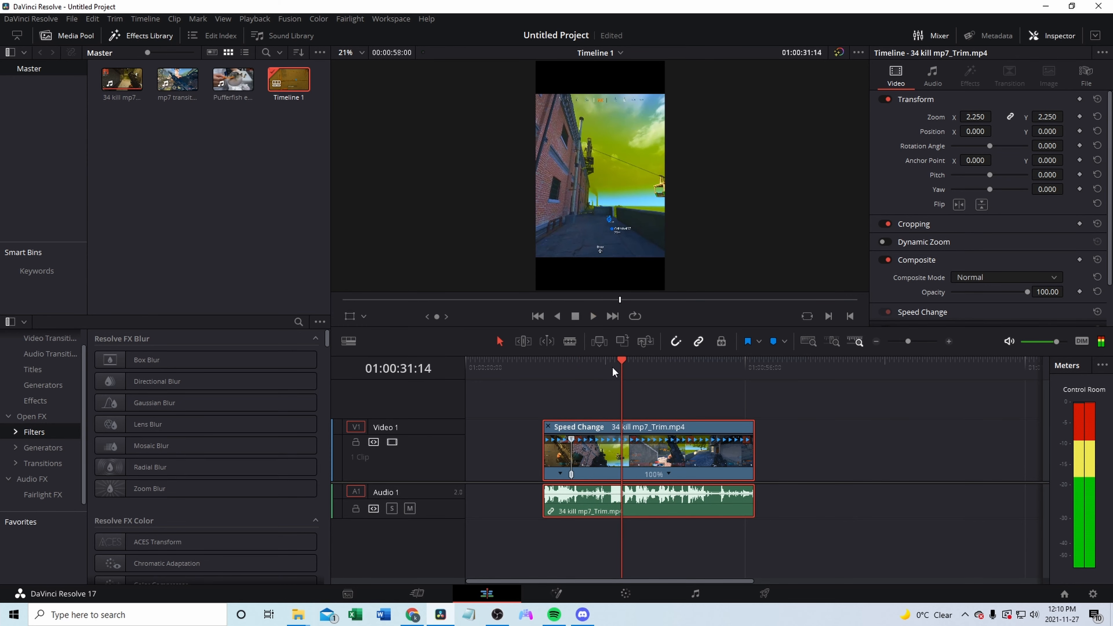
{"action": "key", "text": "space"}
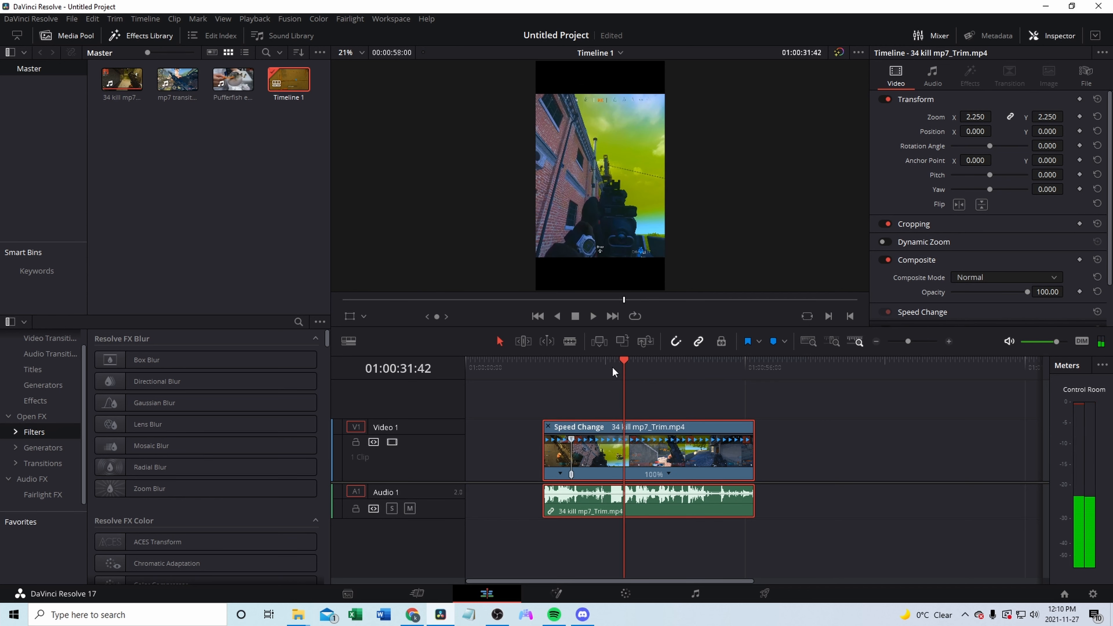
{"action": "left_click", "coordinate": [670, 473]}
{"action": "left_click", "coordinate": [696, 517]}
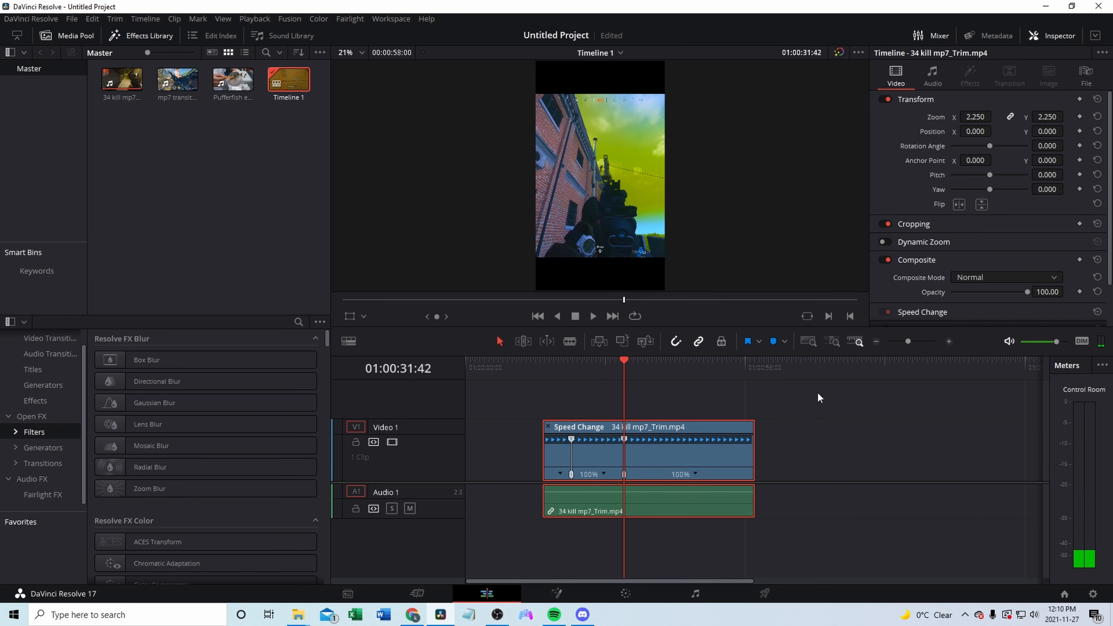
Pull the second speed point back to just after the first to speed up the section between them, and play the result.
{"action": "left_click", "coordinate": [949, 341]}
{"action": "left_click", "coordinate": [949, 341]}
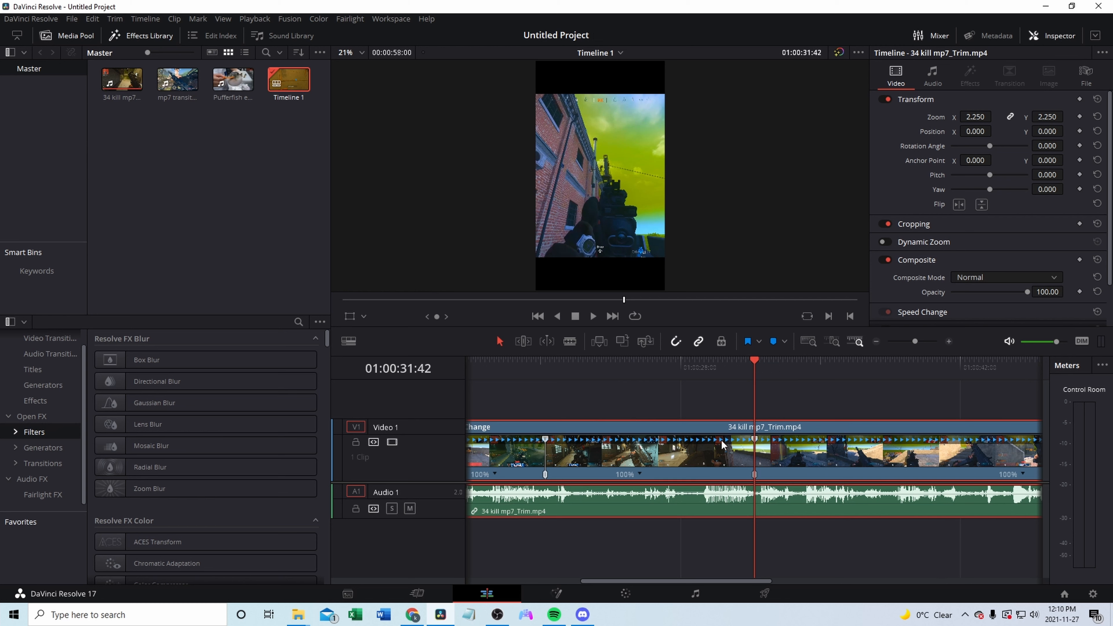
{"action": "key", "text": "space"}
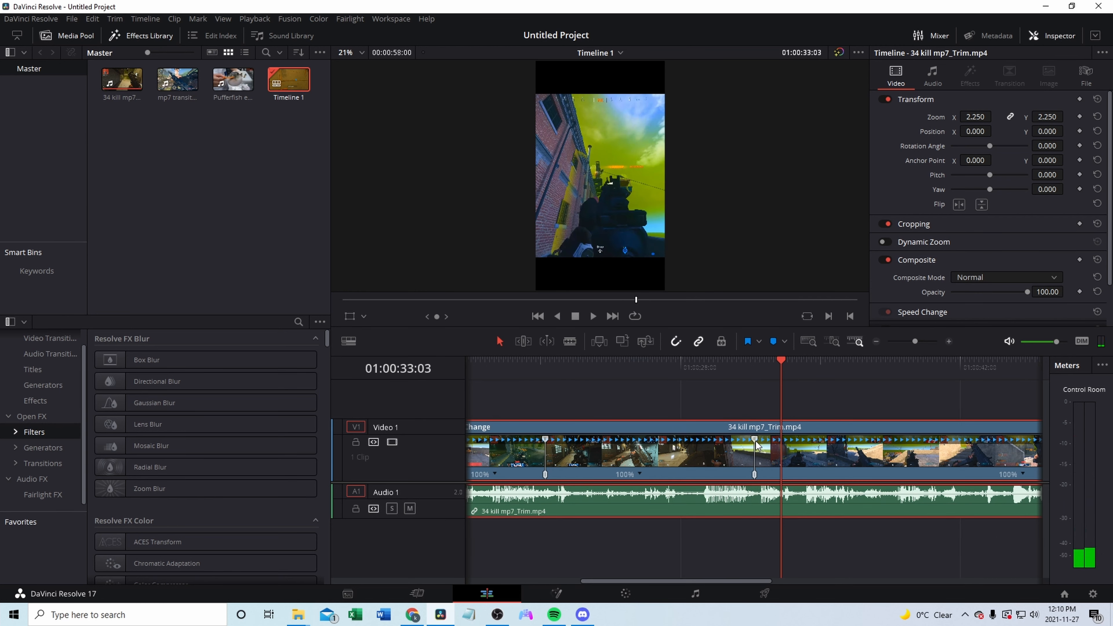
{"action": "left_click_drag", "start_coordinate": [755, 443], "coordinate": [555, 454]}
{"action": "left_click", "coordinate": [548, 368]}
{"action": "key", "text": "space"}
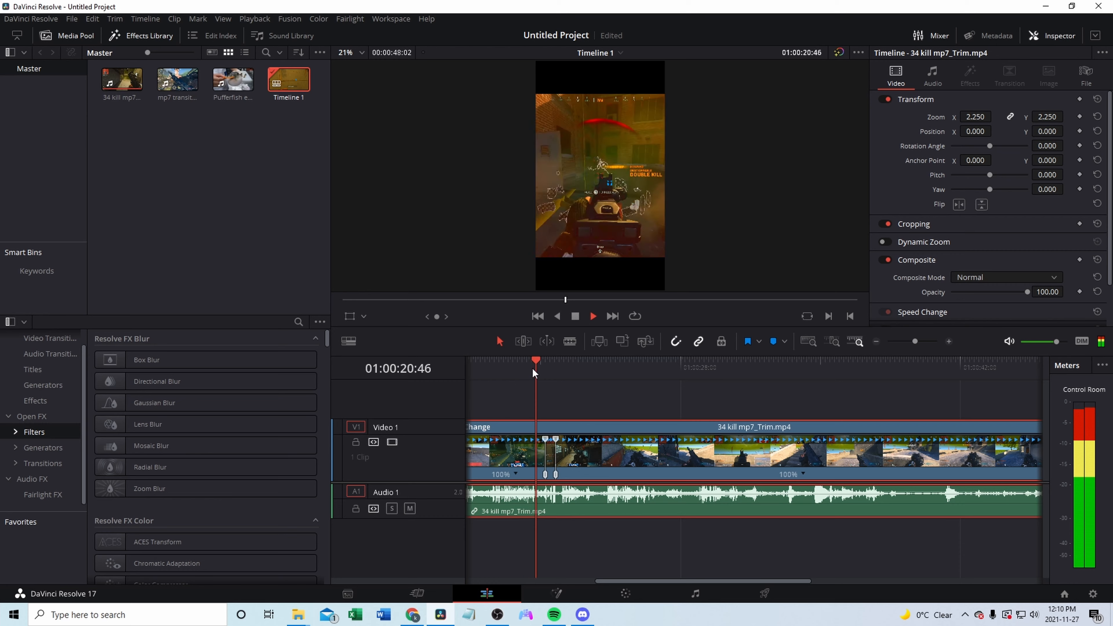
{"action": "left_click", "coordinate": [875, 342]}
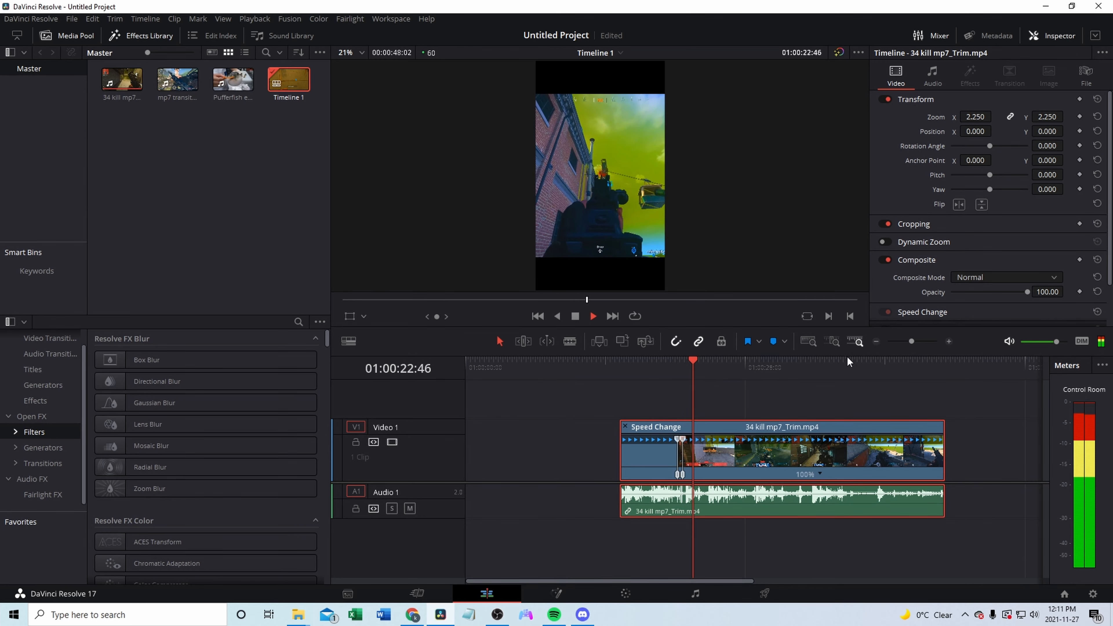
{"action": "key", "text": "space"}
Split the retimed clip at 01:00:31:16 and delete everything after the cut.
{"action": "left_click_drag", "start_coordinate": [689, 367], "coordinate": [769, 368]}
{"action": "key", "text": "space"}
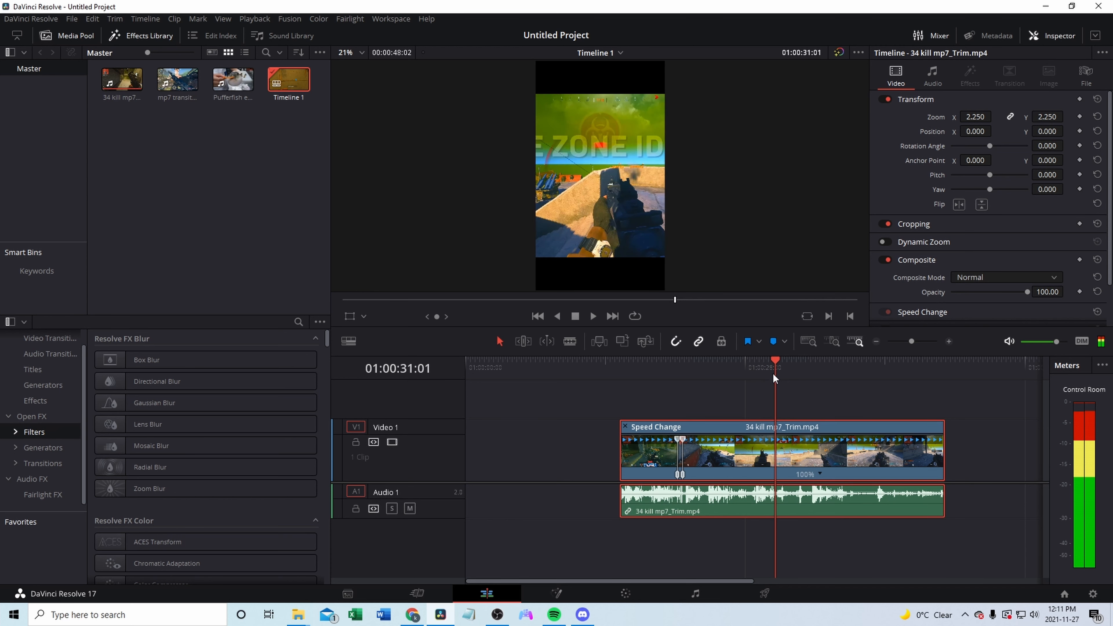
{"action": "key", "text": "space"}
{"action": "key", "text": "ctrl+b"}
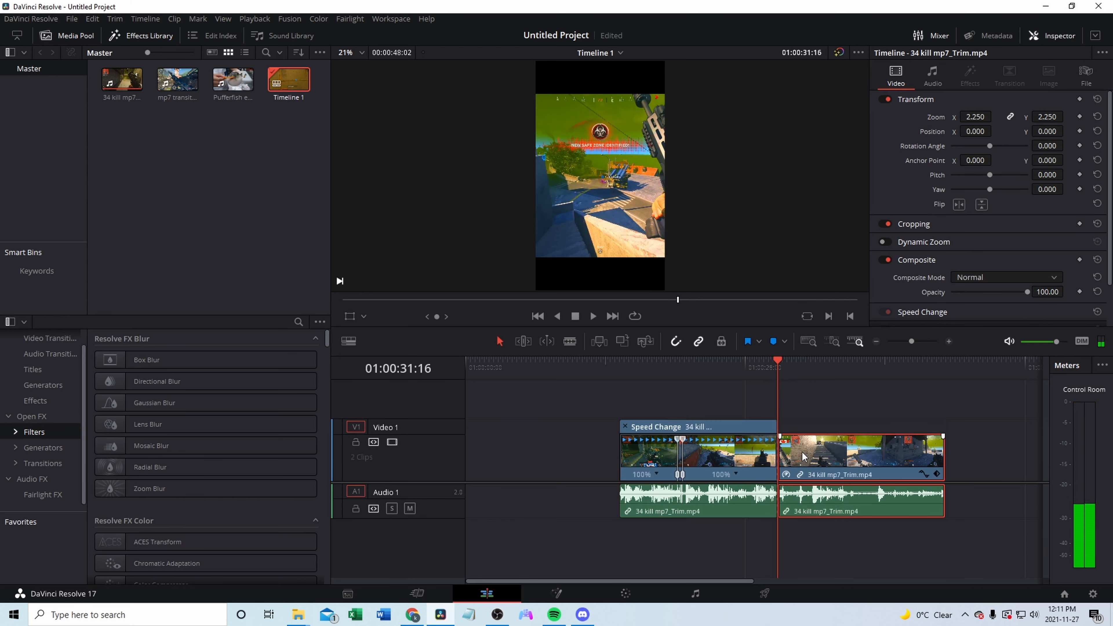
{"action": "key", "text": "Delete"}
Move the retimed clip later on the timeline and place the mp7 transition clip at the very start of Video 1.
{"action": "left_click_drag", "start_coordinate": [715, 458], "coordinate": [667, 458]}
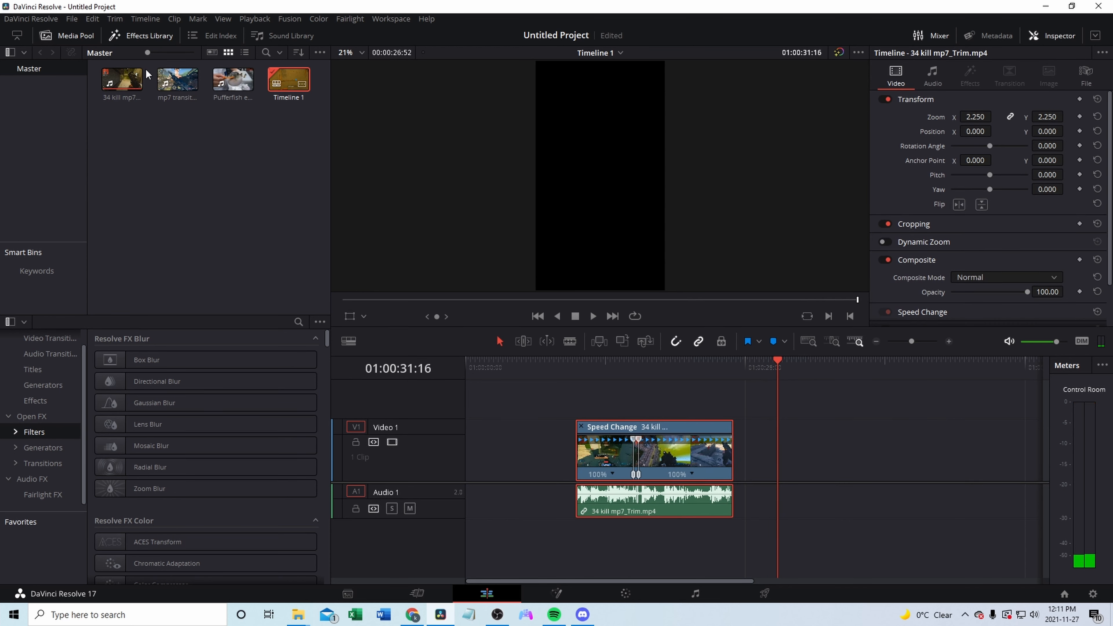
{"action": "left_click_drag", "start_coordinate": [668, 456], "coordinate": [800, 453]}
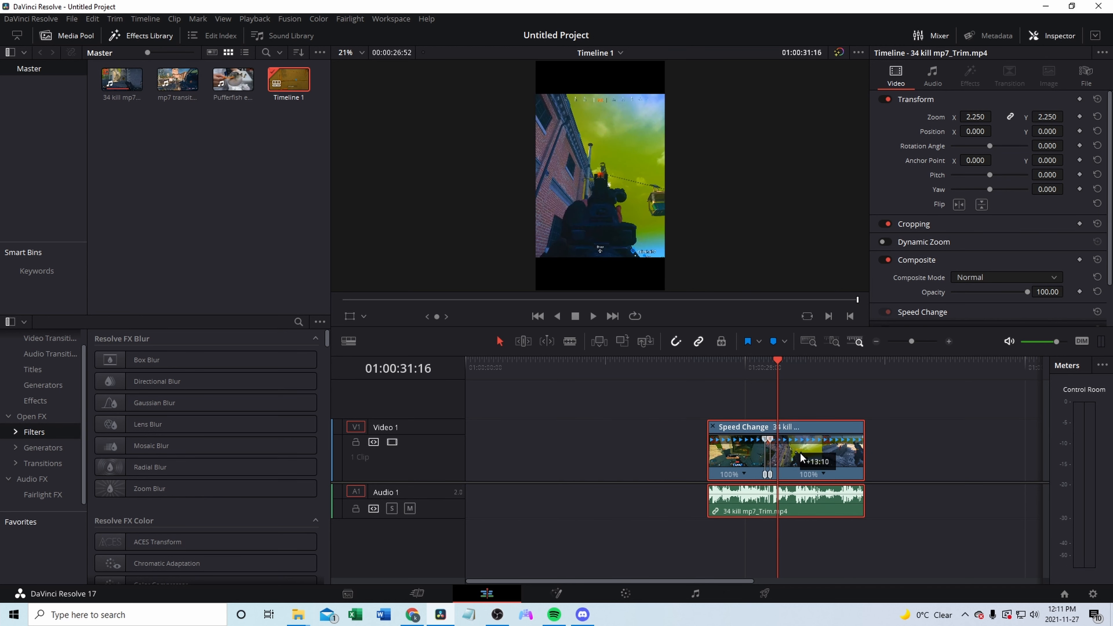
{"action": "left_click_drag", "start_coordinate": [177, 79], "coordinate": [468, 435]}
Preview the start of the mp7 transition1.mp4 clip and set its zoom to 2.250.
{"action": "left_click", "coordinate": [489, 367]}
{"action": "left_click_drag", "start_coordinate": [490, 375], "coordinate": [476, 376]}
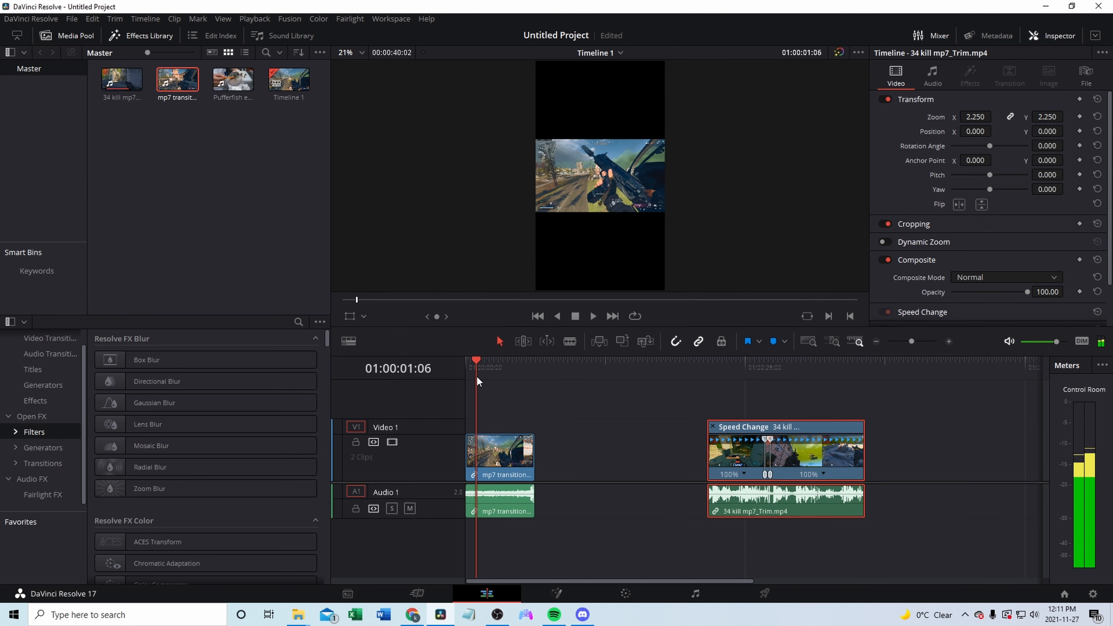
{"action": "left_click", "coordinate": [509, 451]}
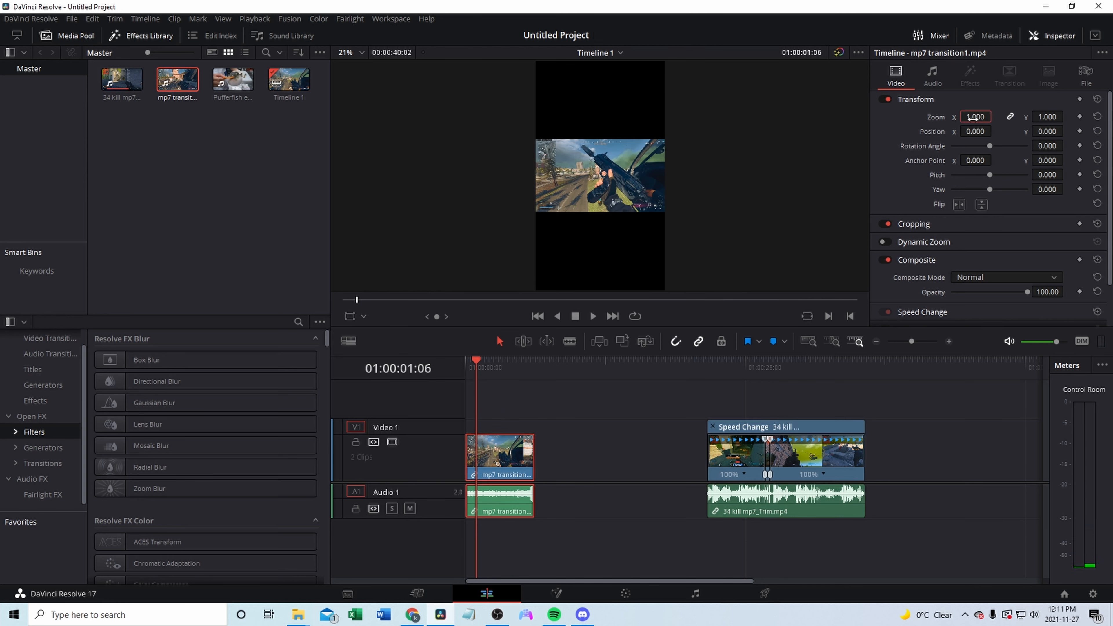
{"action": "key", "text": "Return"}
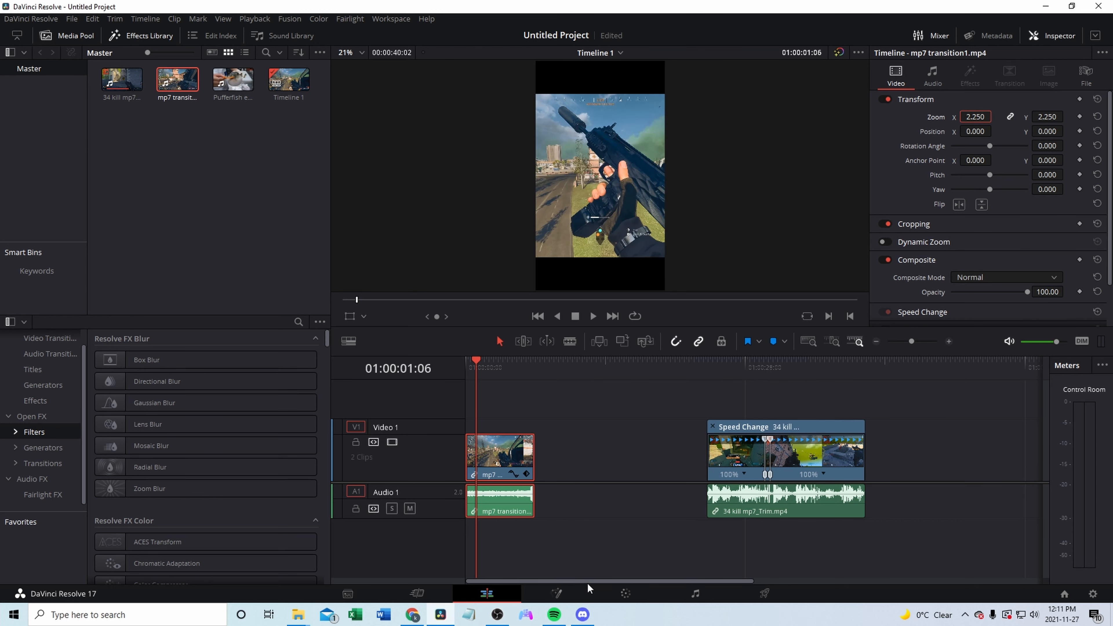
Grade the mp7 transition1.mp4 clip with saturation 75 and color boost 15, and return to the edit timeline.
{"action": "left_click", "coordinate": [625, 593]}
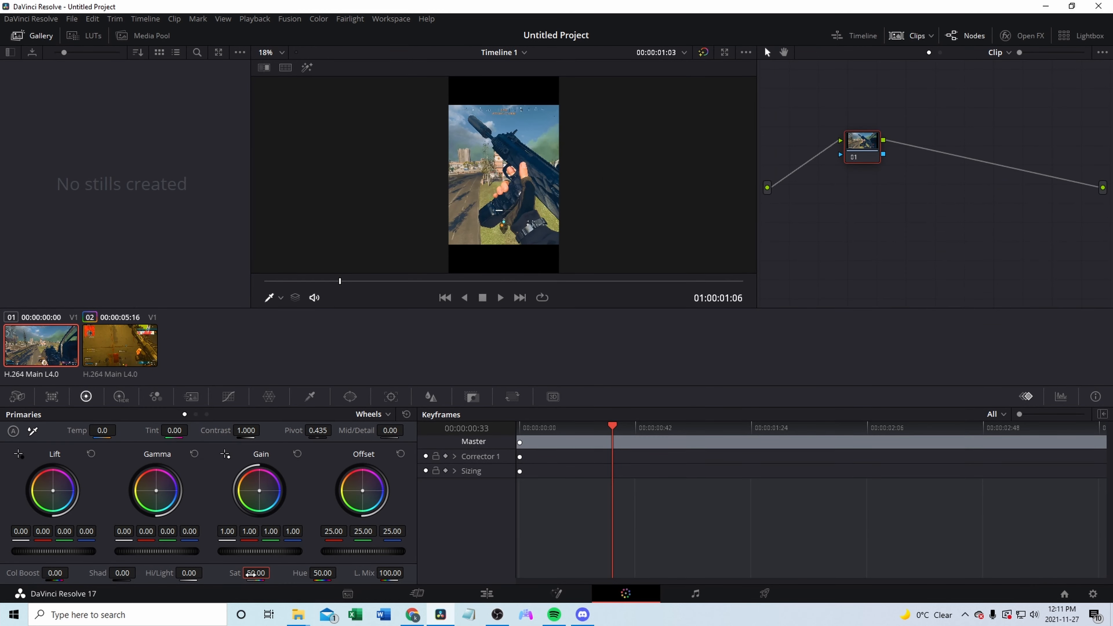
{"action": "left_click", "coordinate": [49, 573]}
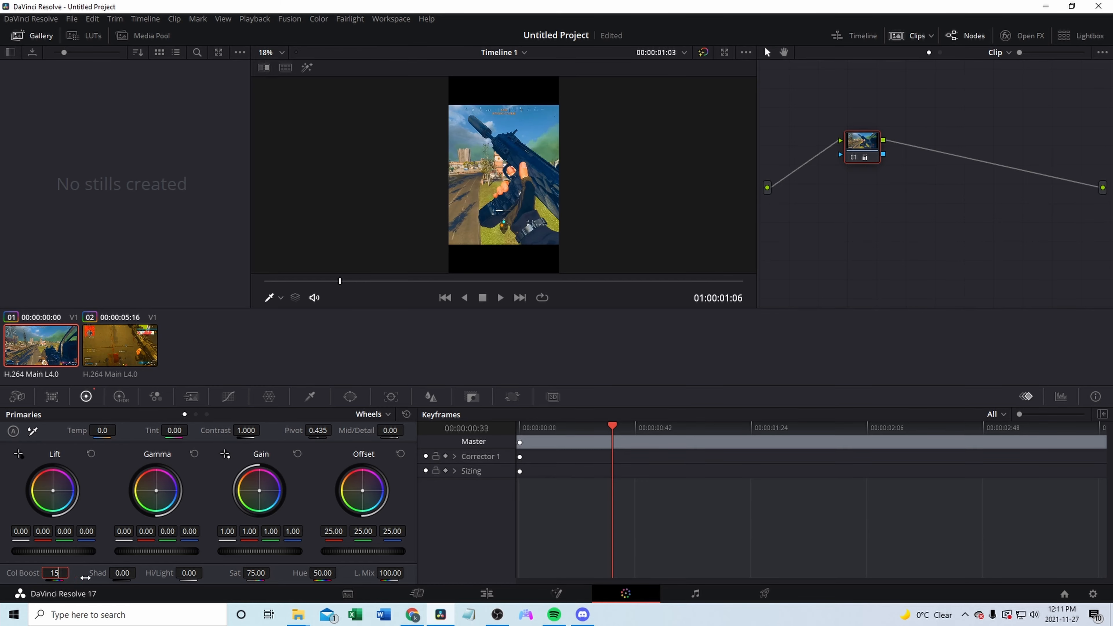
{"action": "type", "text": "15"}
{"action": "left_click", "coordinate": [487, 593]}
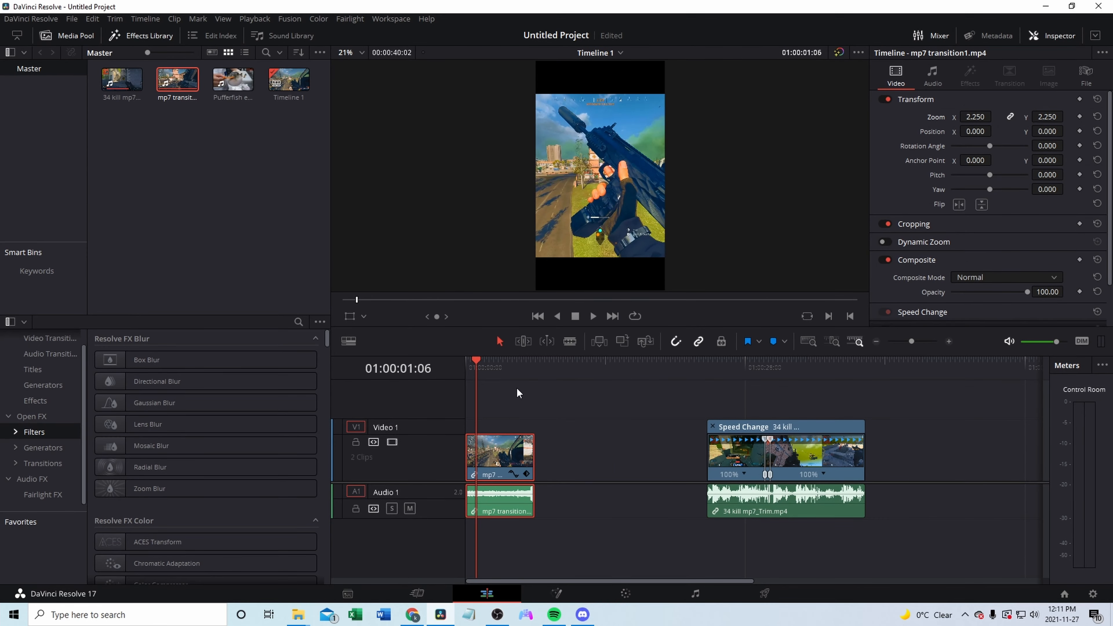
Play the graded mp7 transition1.mp4 clip through to its end and examine its last frames.
{"action": "key", "text": "space"}
{"action": "left_click_drag", "start_coordinate": [496, 363], "coordinate": [511, 365]}
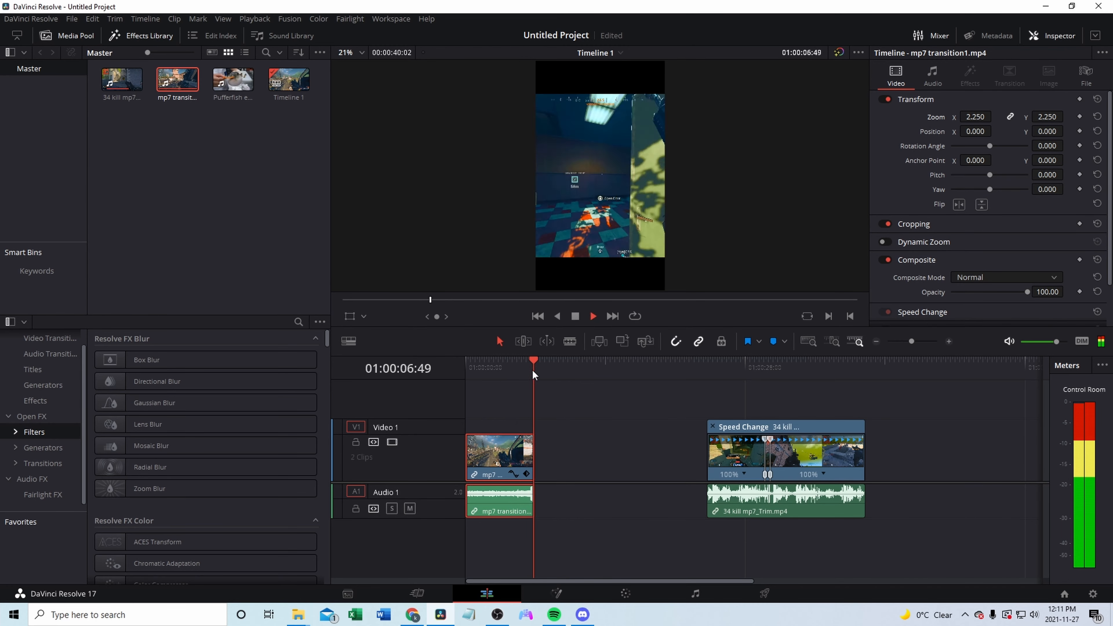
{"action": "key", "text": "space"}
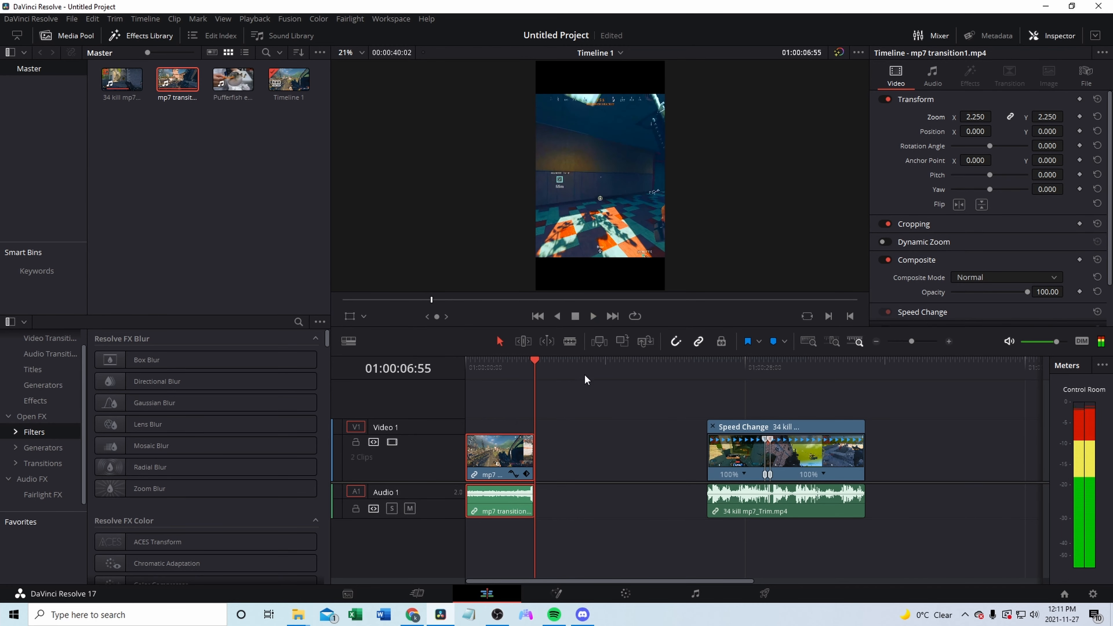
{"action": "left_click", "coordinate": [950, 341]}
{"action": "left_click_drag", "start_coordinate": [737, 385], "coordinate": [706, 388]}
{"action": "key", "text": "space"}
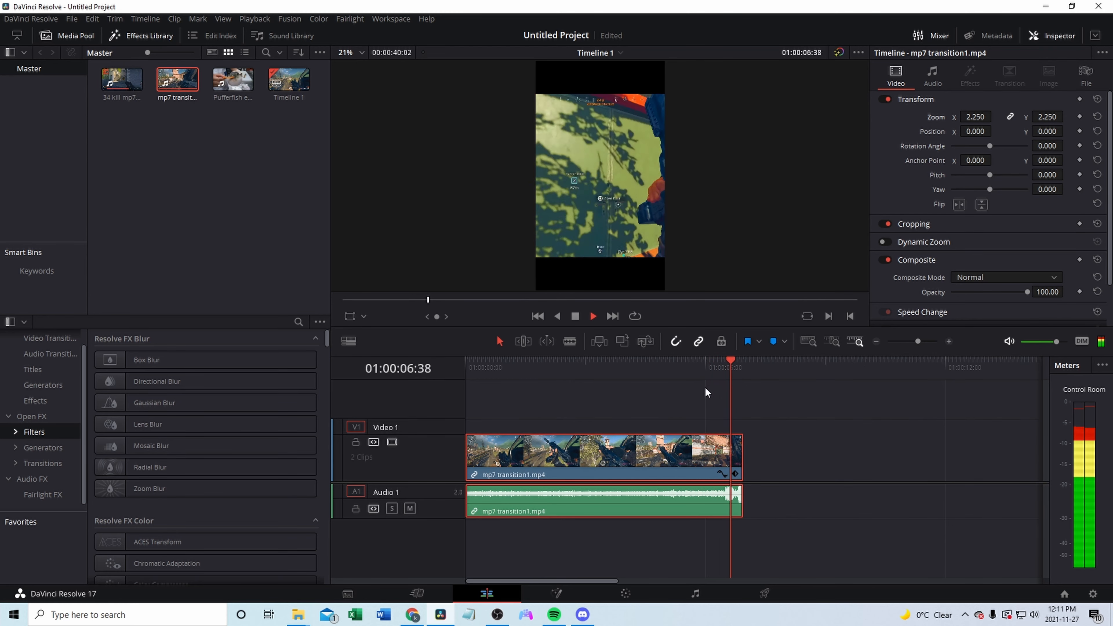
{"action": "left_click", "coordinate": [751, 375]}
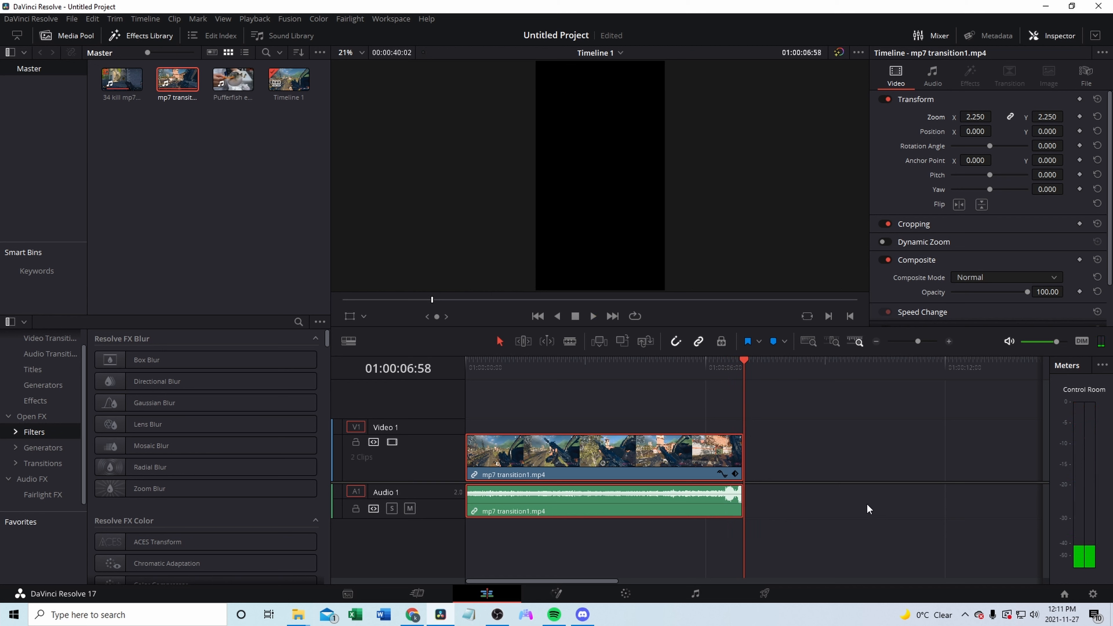
Move the retimed 34 kill mp7_Trim.mp4 clip directly against the end of the mp7 transition1.mp4 clip.
{"action": "left_click", "coordinate": [876, 341]}
{"action": "left_click_drag", "start_coordinate": [966, 480], "coordinate": [630, 465]}
{"action": "left_click", "coordinate": [582, 371]}
Play repeatedly across the cut between the two clips to judge where the transition clip should end.
{"action": "key", "text": "space"}
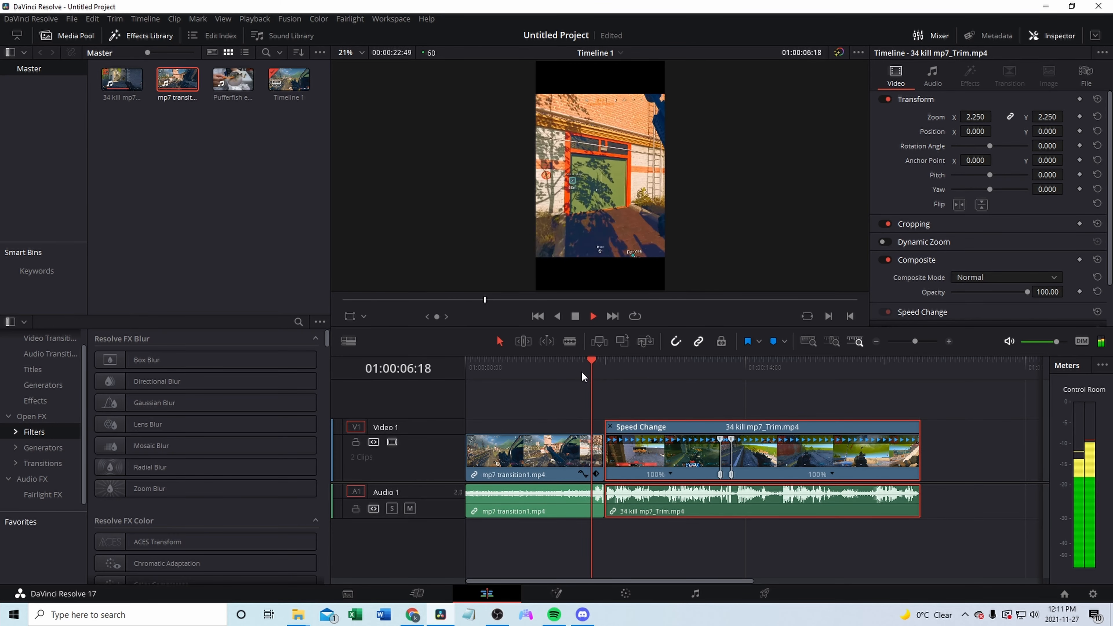
{"action": "key", "text": "space"}
{"action": "left_click", "coordinate": [580, 371]}
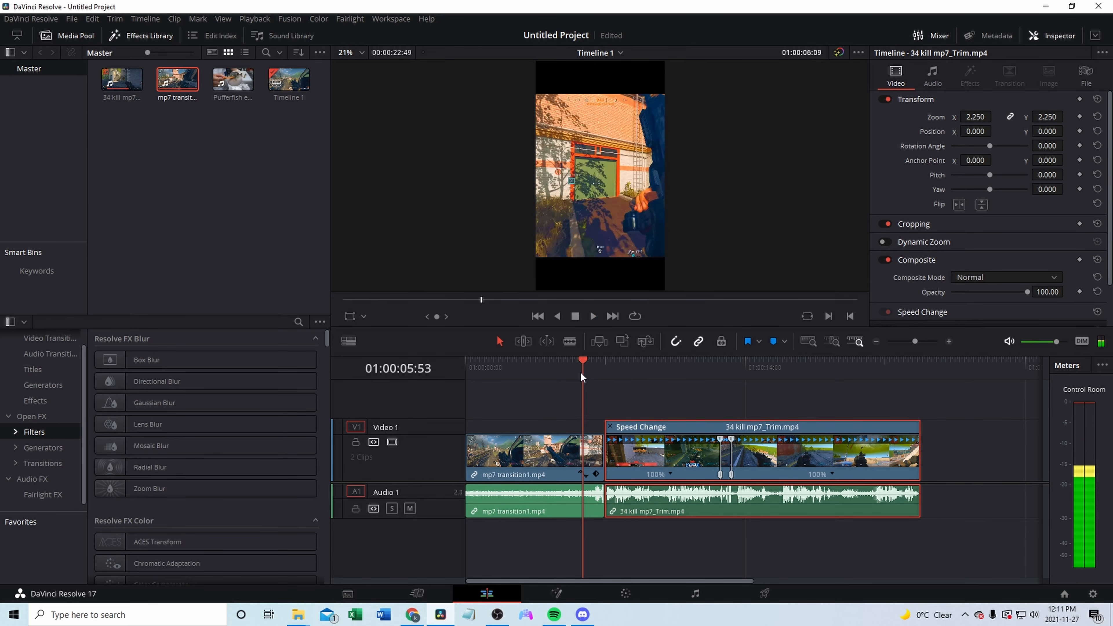
{"action": "key", "text": "space"}
{"action": "key", "text": "space"}
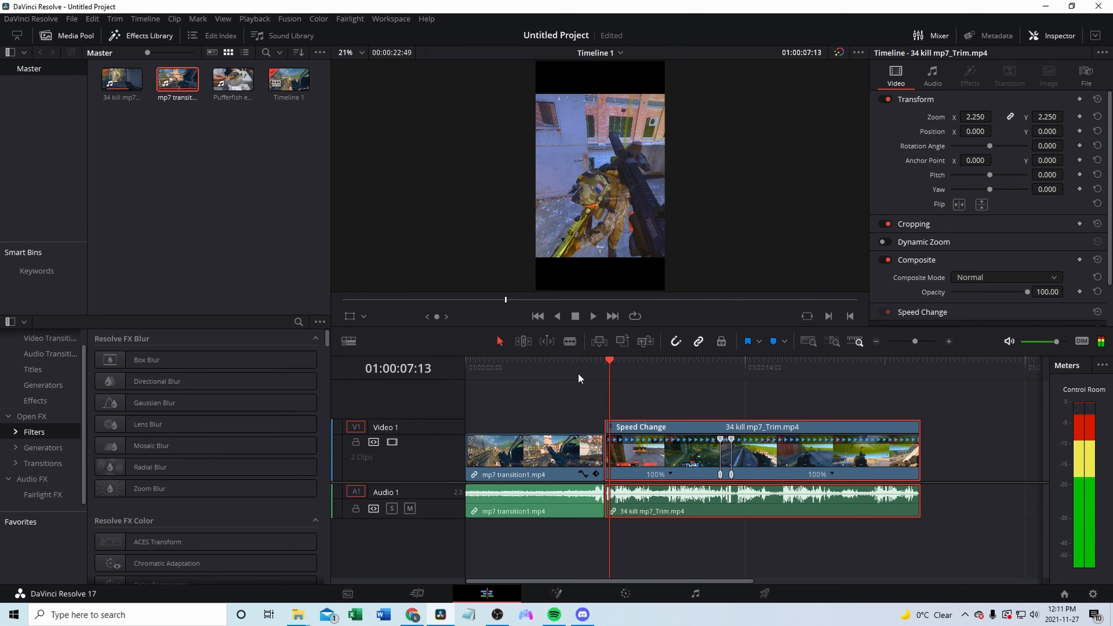
{"action": "left_click_drag", "start_coordinate": [591, 375], "coordinate": [589, 374]}
{"action": "key", "text": "space"}
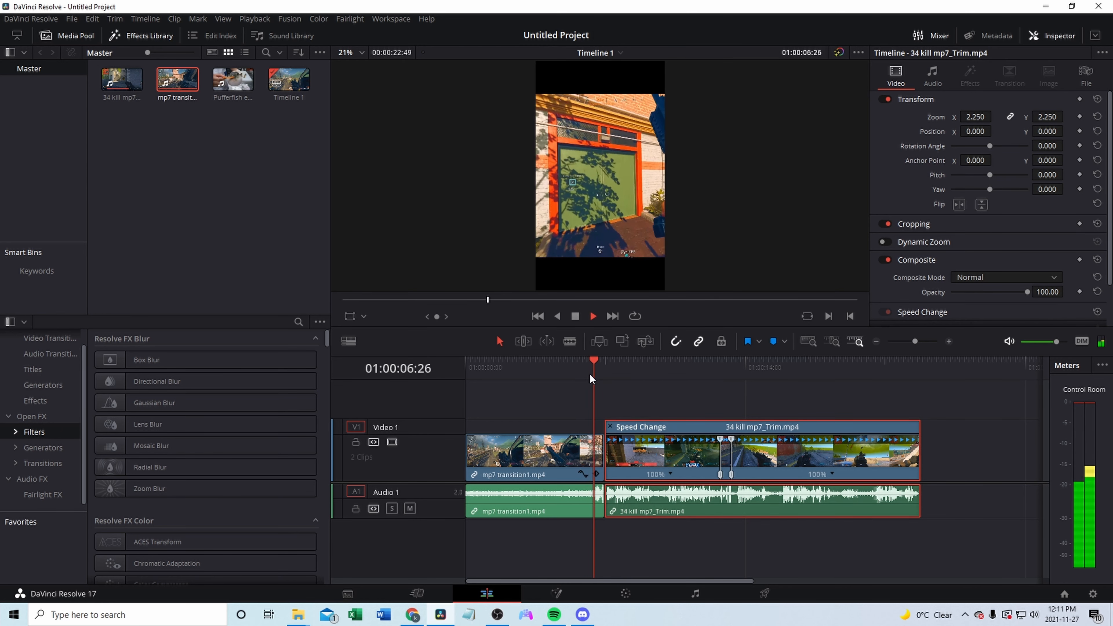
{"action": "key", "text": "space"}
{"action": "key", "text": "space"}
{"action": "key", "text": "space"}
{"action": "key", "text": "space"}
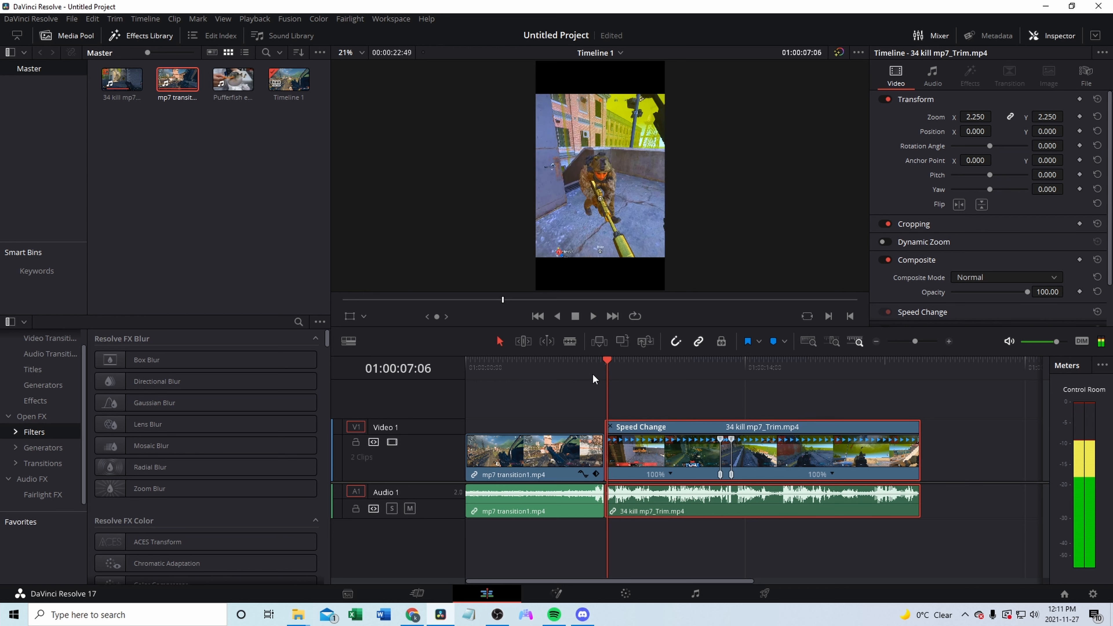
{"action": "left_click", "coordinate": [600, 367]}
{"action": "left_click_drag", "start_coordinate": [599, 367], "coordinate": [590, 369]}
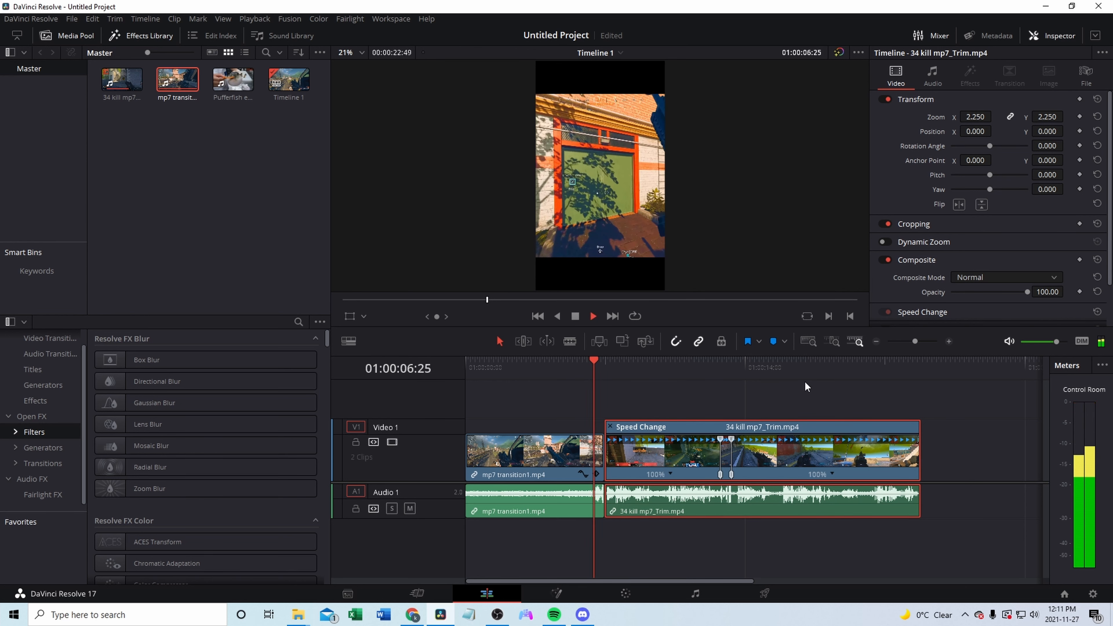
{"action": "key", "text": "space"}
{"action": "key", "text": "space"}
{"action": "left_click", "coordinate": [949, 341]}
{"action": "key", "text": "space"}
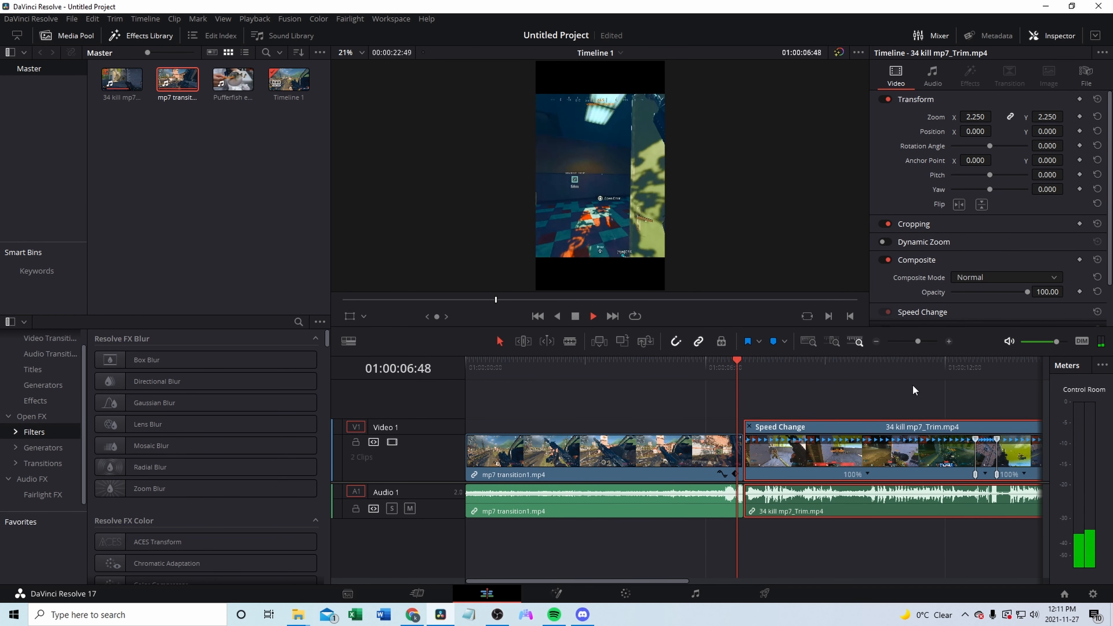
{"action": "key", "text": "space"}
Split the mp7 transition1.mp4 clip at 01:00:06:46 and delete the short piece after the cut.
{"action": "left_click_drag", "start_coordinate": [745, 377], "coordinate": [729, 375]}
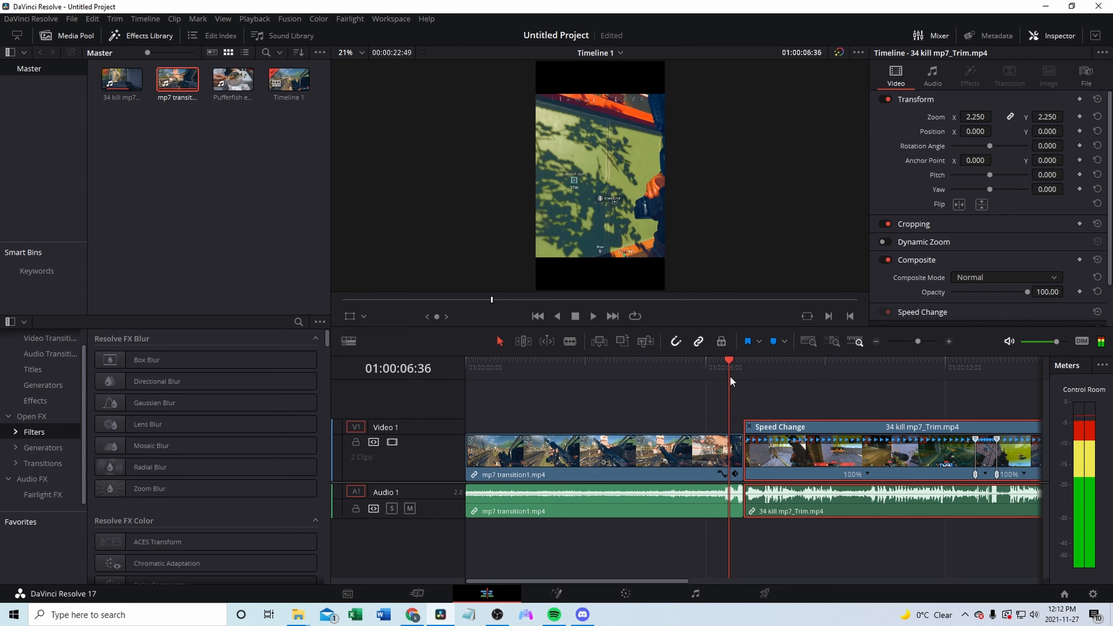
{"action": "left_click", "coordinate": [732, 377]}
{"action": "key", "text": "Right"}
{"action": "key", "text": "Right"}
{"action": "key", "text": "Right"}
{"action": "key", "text": "Right"}
{"action": "key", "text": "Right"}
{"action": "key", "text": "Right"}
{"action": "key", "text": "Right"}
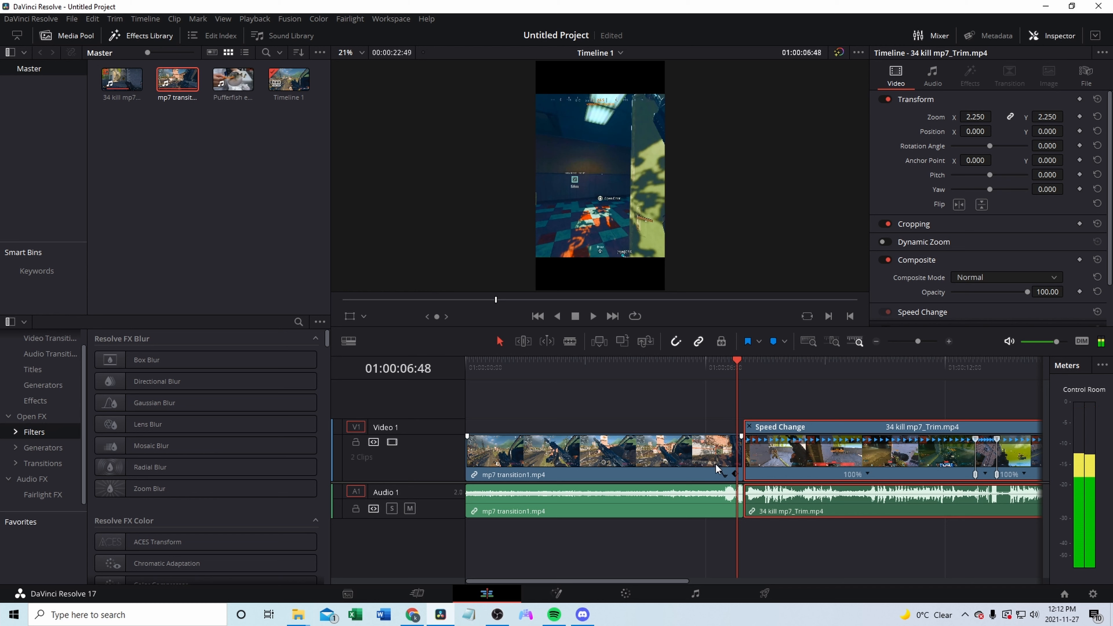
{"action": "key", "text": "Left"}
{"action": "key", "text": "Left"}
{"action": "left_click", "coordinate": [706, 458]}
{"action": "key", "text": "ctrl+b"}
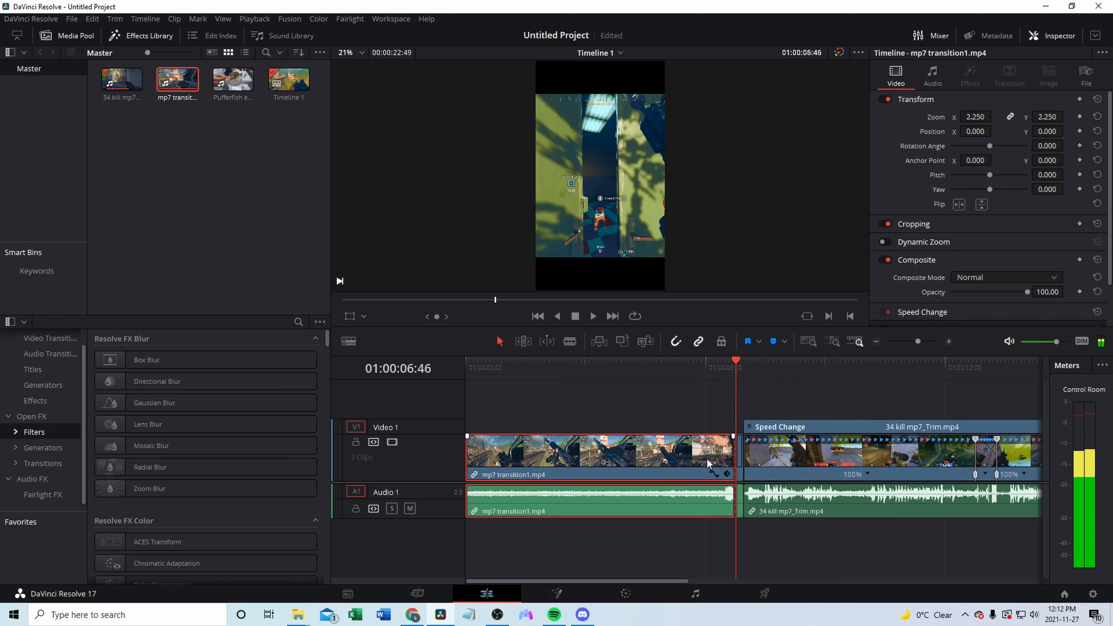
{"action": "left_click", "coordinate": [740, 454]}
{"action": "key", "text": "BackSpace"}
Move the retimed clip back against the trimmed transition clip to close the gap, and play across the cut.
{"action": "left_click_drag", "start_coordinate": [766, 454], "coordinate": [758, 454]}
{"action": "left_click", "coordinate": [717, 376]}
{"action": "key", "text": "space"}
{"action": "key", "text": "space"}
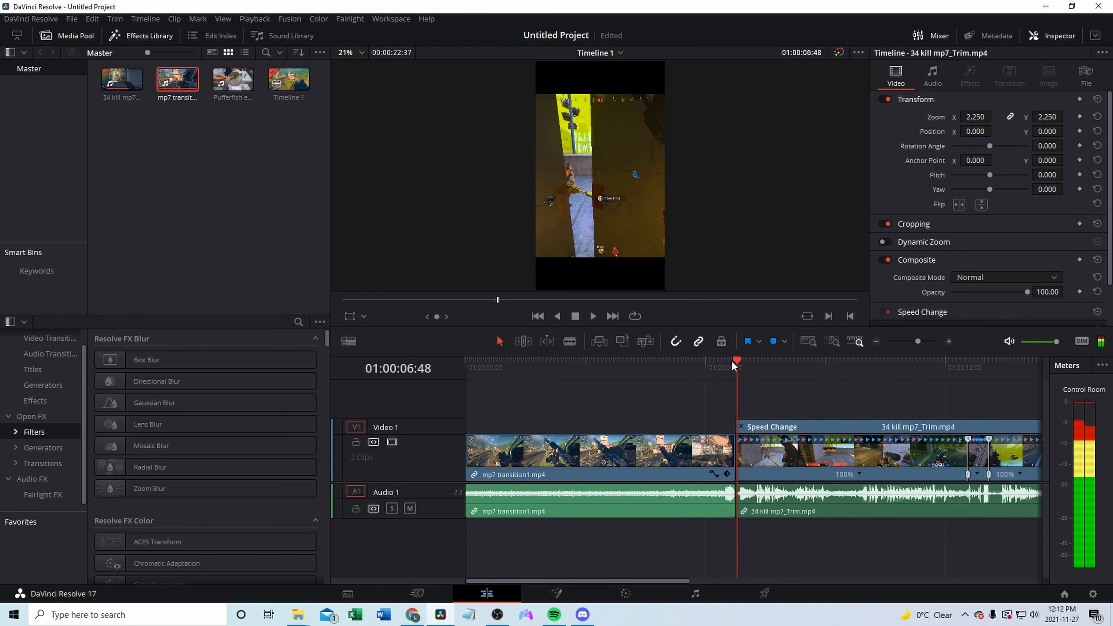
Add the Brightness Flash Fusion transition at the cut between the two clips and play it.
{"action": "left_click", "coordinate": [31, 348]}
{"action": "scroll", "coordinate": [131, 447], "scroll_direction": "down", "scroll_amount": 2}
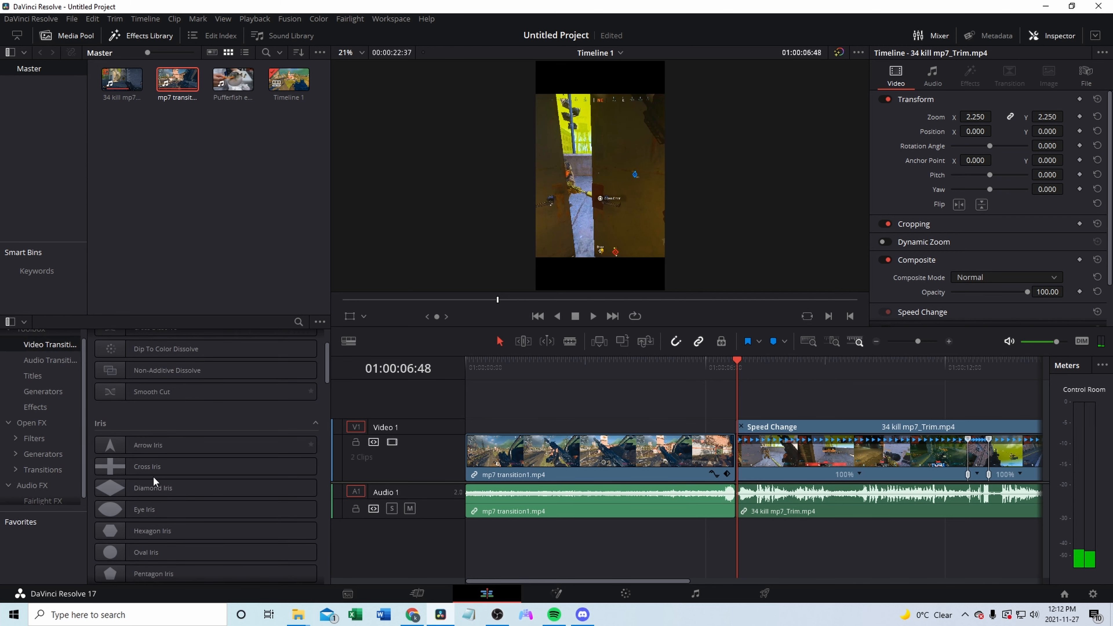
{"action": "scroll", "coordinate": [158, 476], "scroll_direction": "down", "scroll_amount": 8}
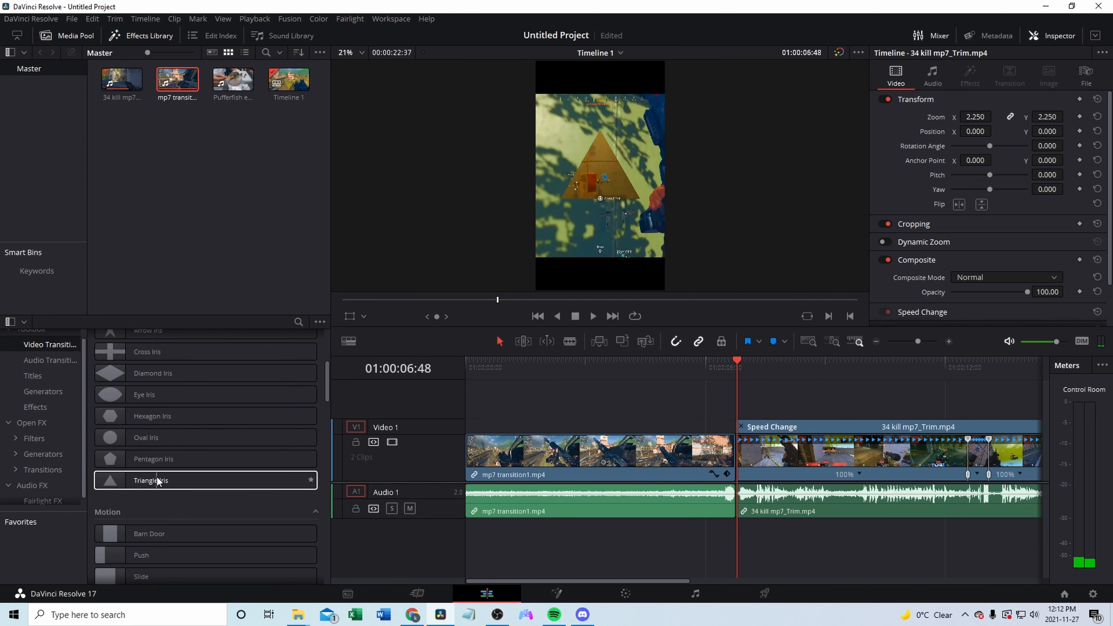
{"action": "scroll", "coordinate": [157, 471], "scroll_direction": "down", "scroll_amount": 4}
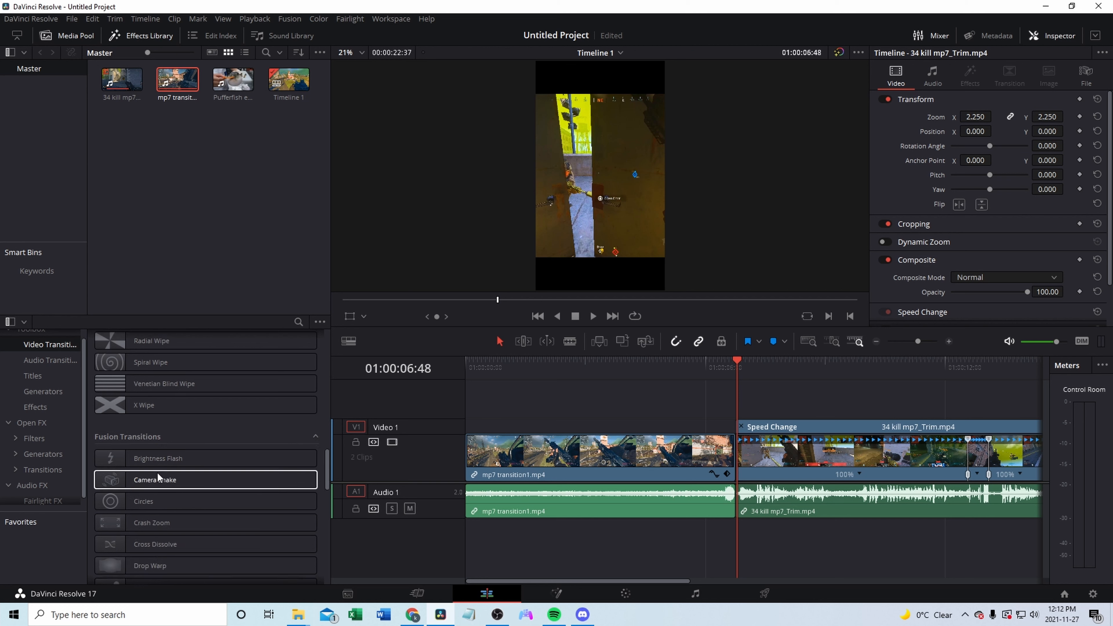
{"action": "scroll", "coordinate": [57, 386], "scroll_direction": "up", "scroll_amount": 1}
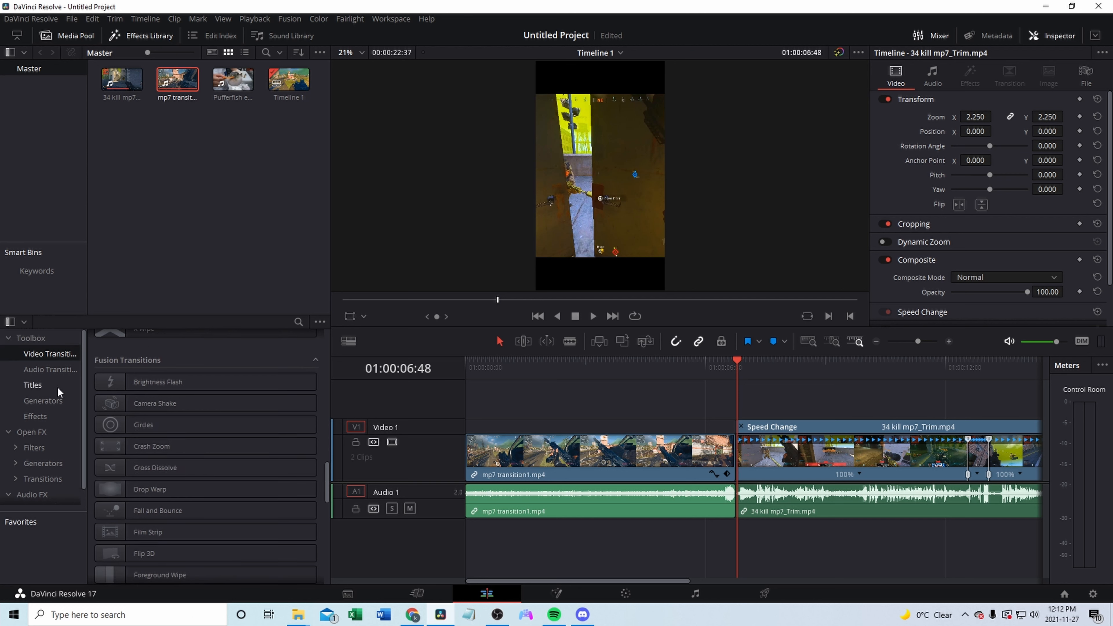
{"action": "scroll", "coordinate": [229, 474], "scroll_direction": "down", "scroll_amount": 2}
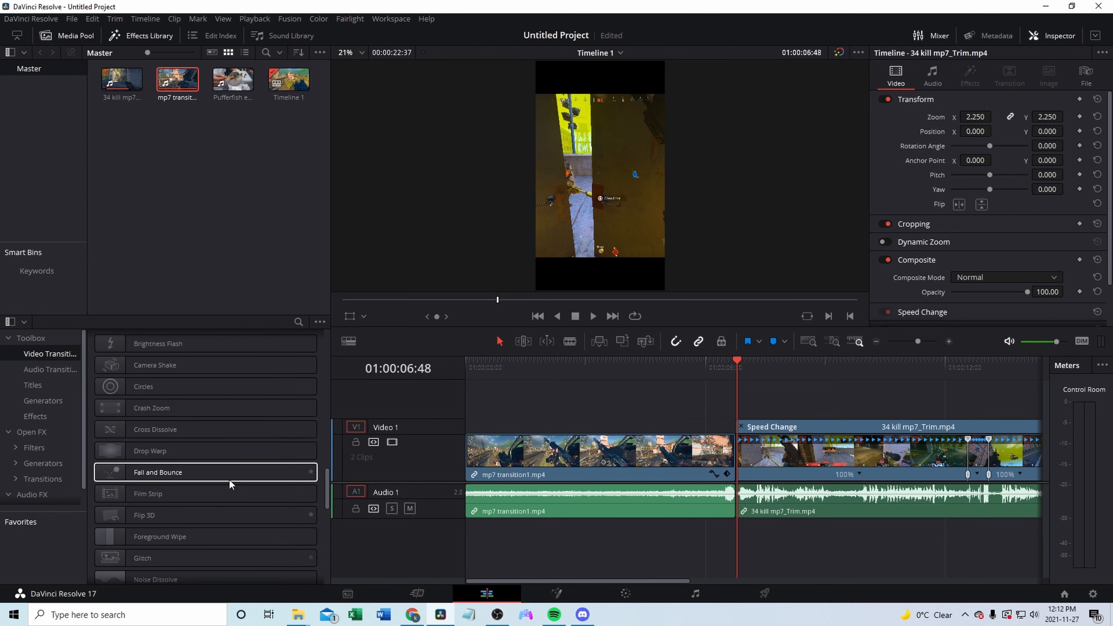
{"action": "scroll", "coordinate": [223, 475], "scroll_direction": "up", "scroll_amount": 2}
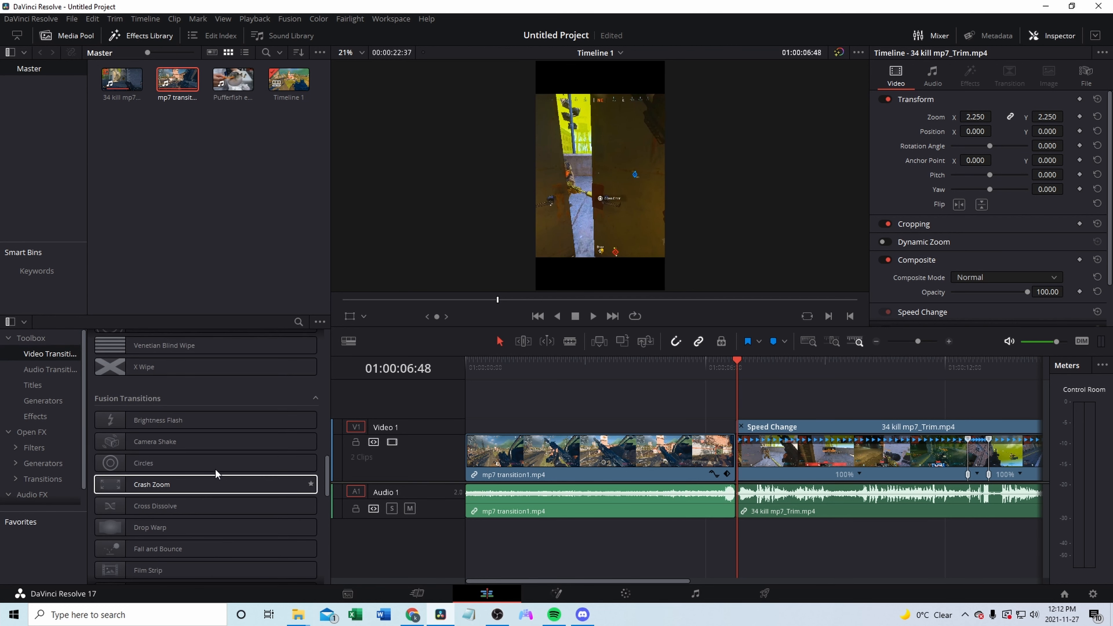
{"action": "left_click_drag", "start_coordinate": [145, 424], "coordinate": [736, 458]}
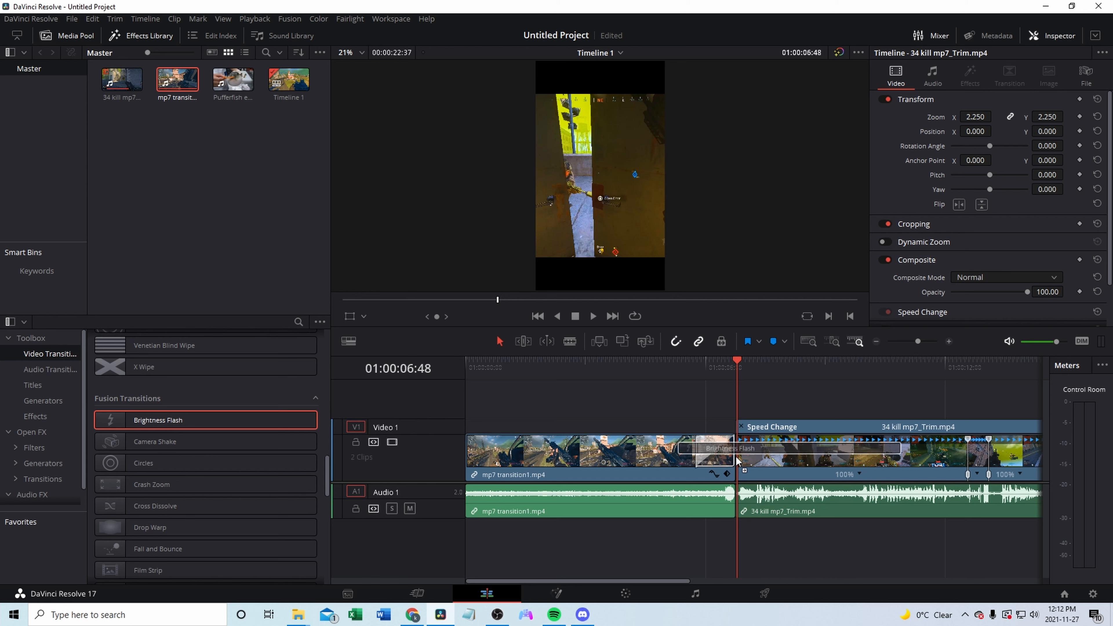
{"action": "key", "text": "space"}
{"action": "left_click", "coordinate": [707, 370]}
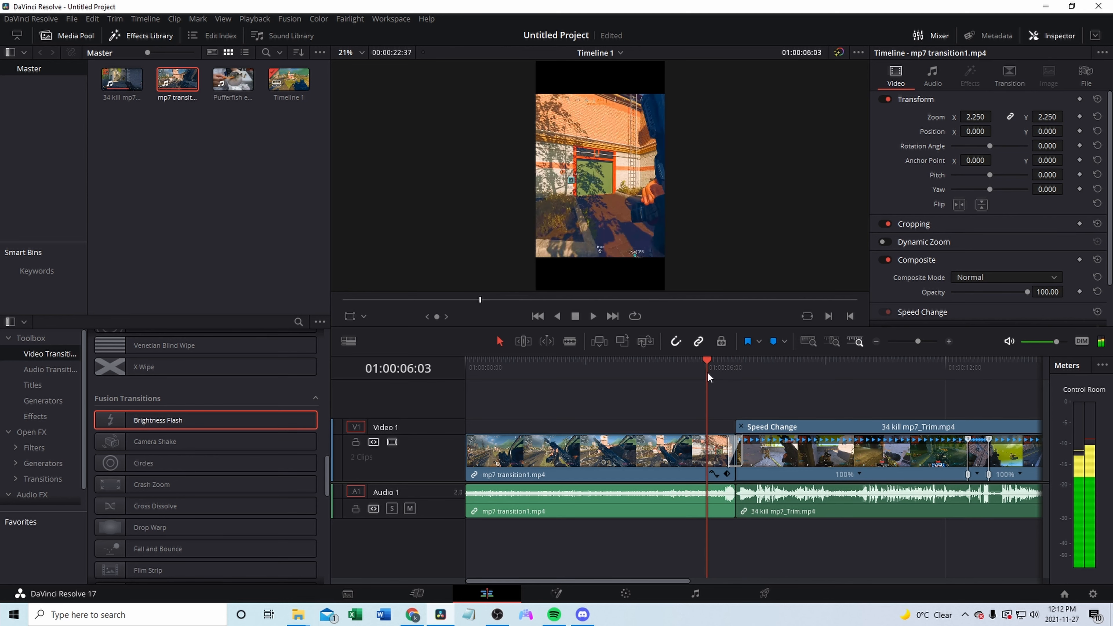
Shorten the Brightness Flash transition to 16 frames and replay the cut.
{"action": "left_click", "coordinate": [949, 341]}
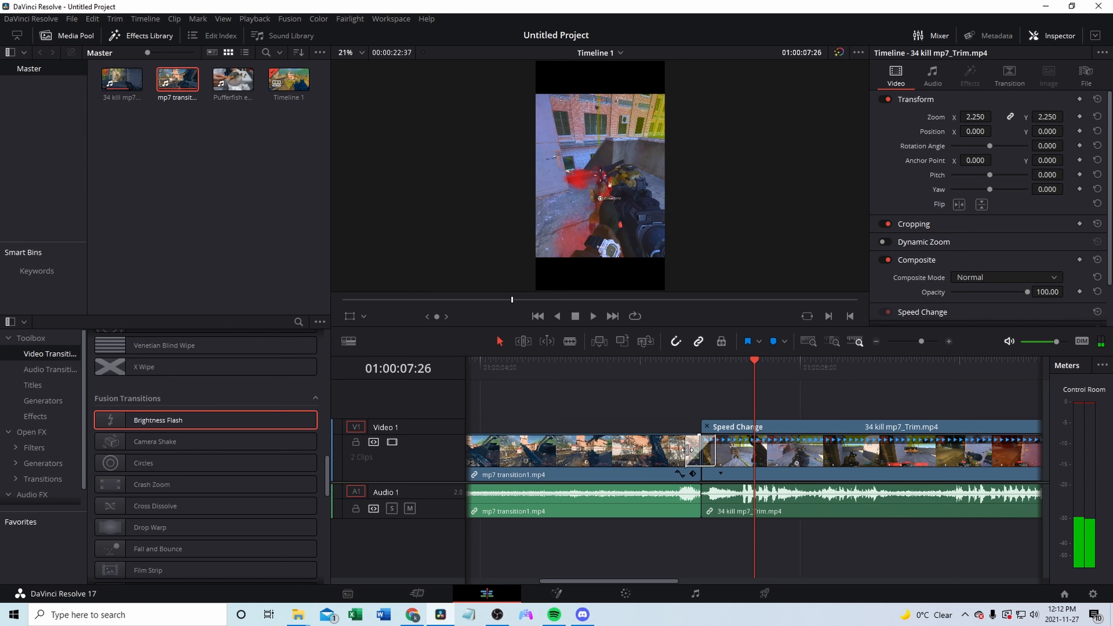
{"action": "left_click_drag", "start_coordinate": [685, 454], "coordinate": [694, 449]}
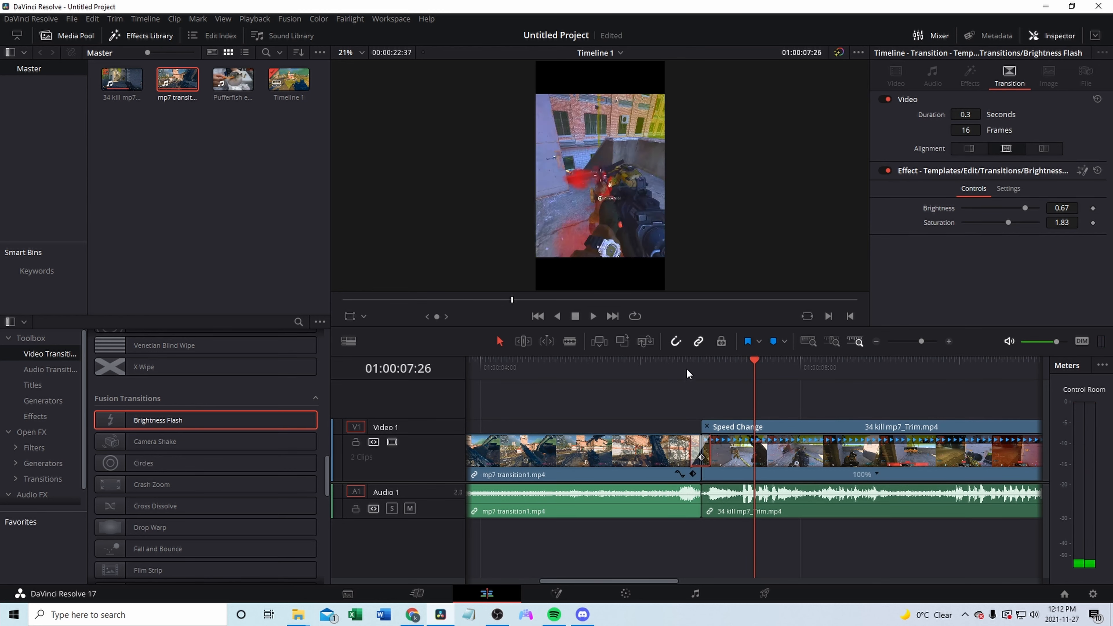
{"action": "key", "text": "space"}
{"action": "left_click", "coordinate": [667, 367]}
{"action": "key", "text": "space"}
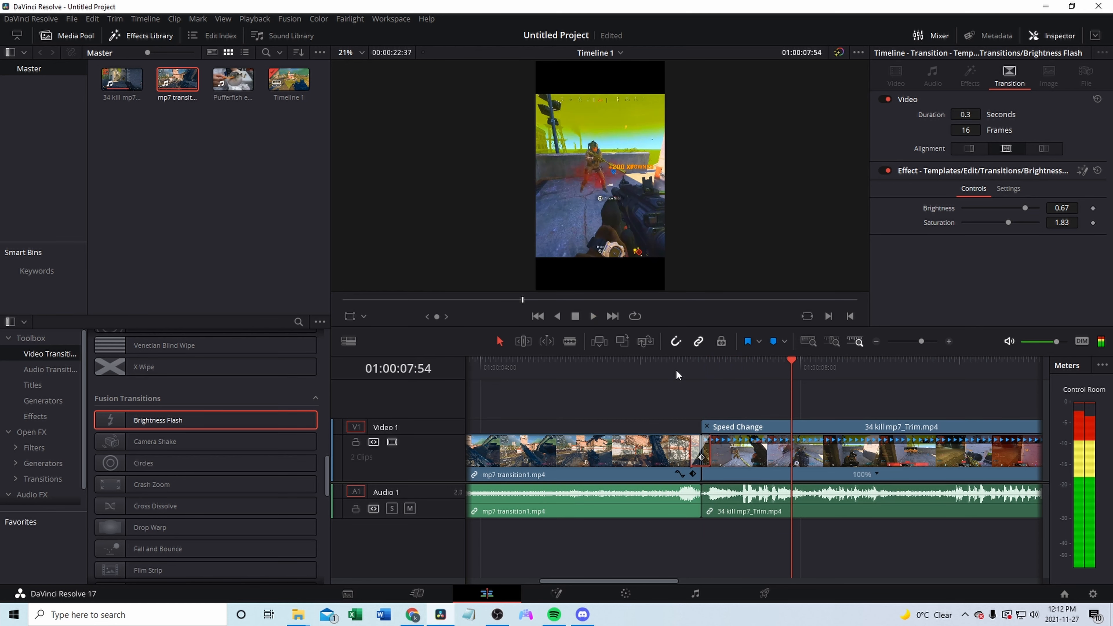
Play through the retimed clip to the end of the timeline to review the edit.
{"action": "left_click", "coordinate": [879, 341]}
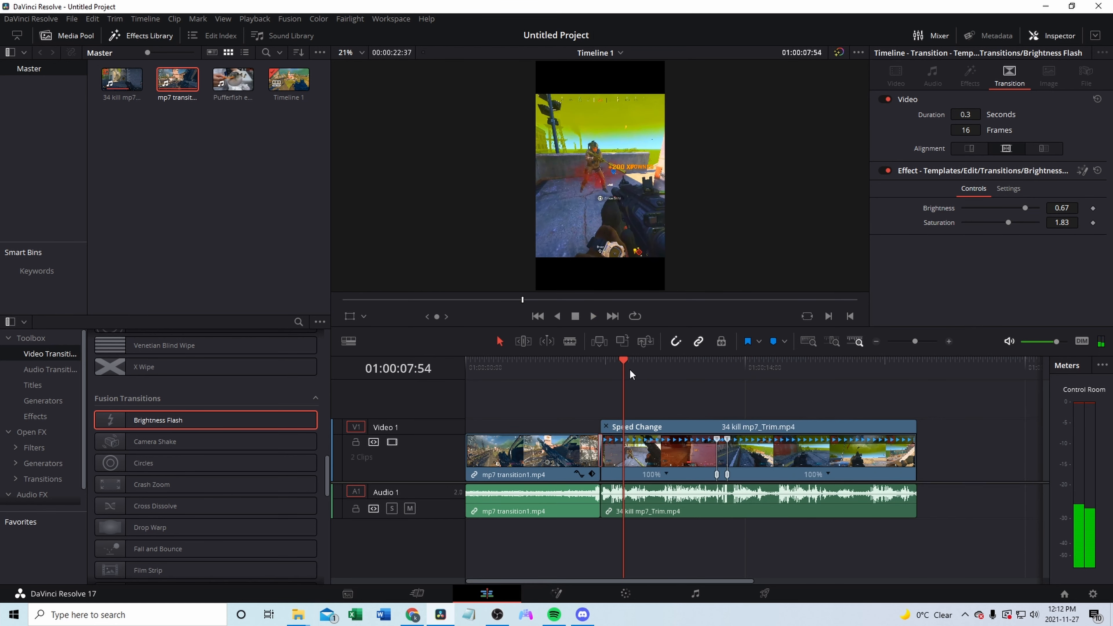
{"action": "key", "text": "space"}
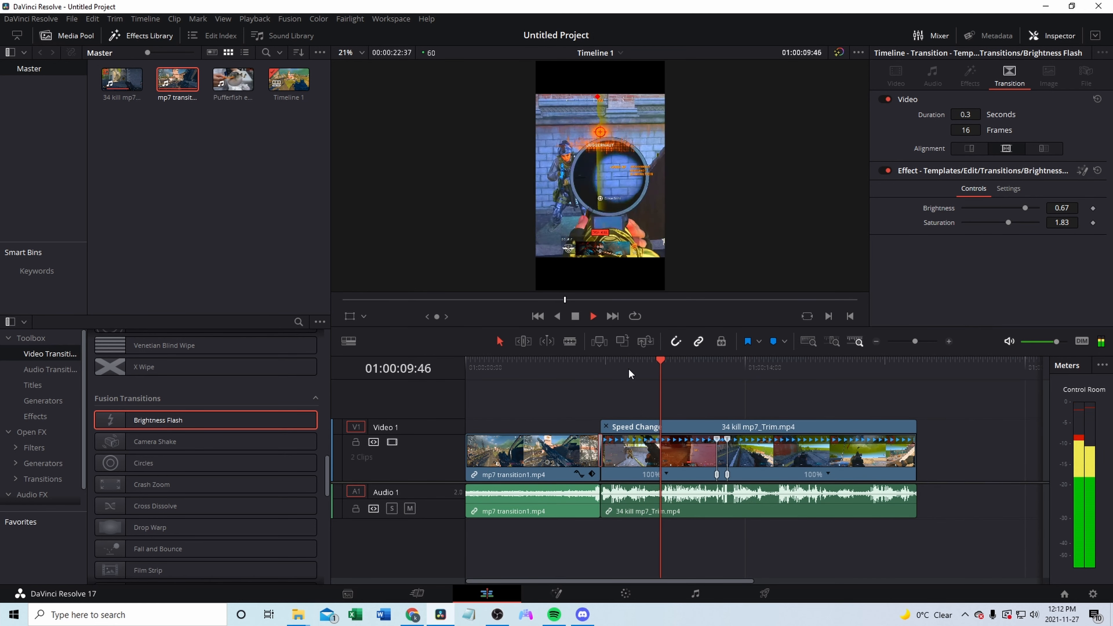
{"action": "key", "text": "space"}
{"action": "left_click_drag", "start_coordinate": [692, 376], "coordinate": [796, 373]}
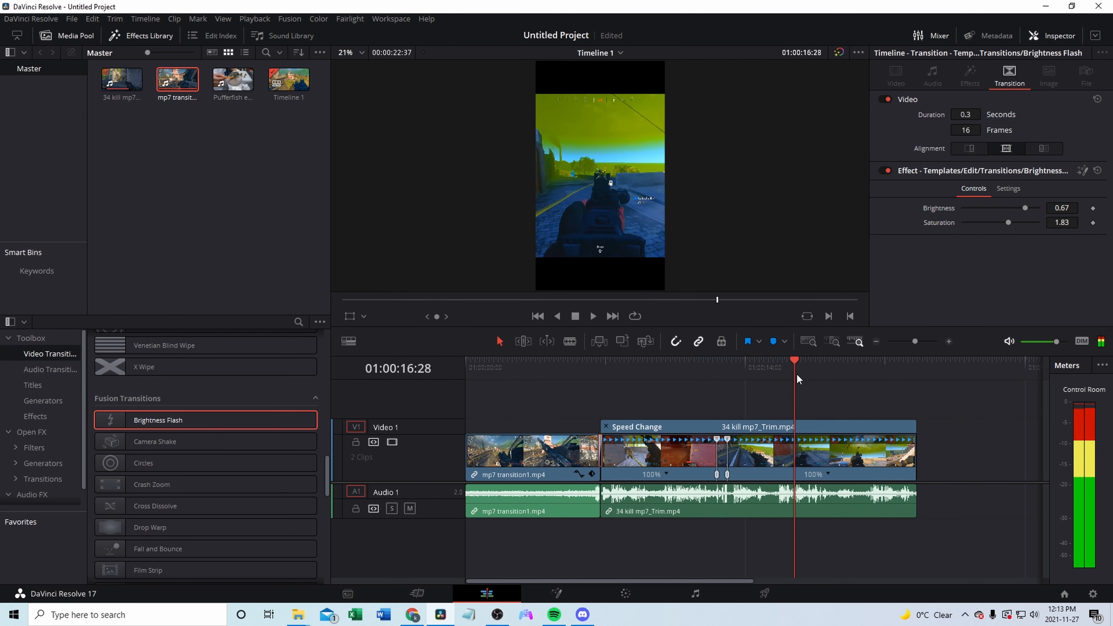
{"action": "key", "text": "space"}
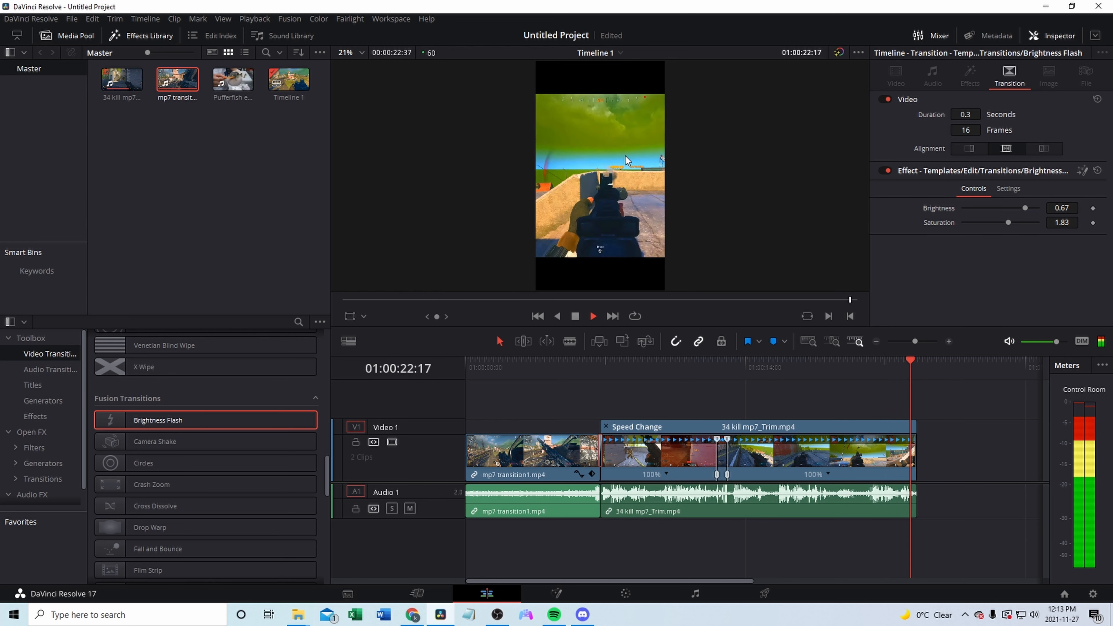
Add a second video track to the timeline and save the project.
{"action": "key", "text": "Home"}
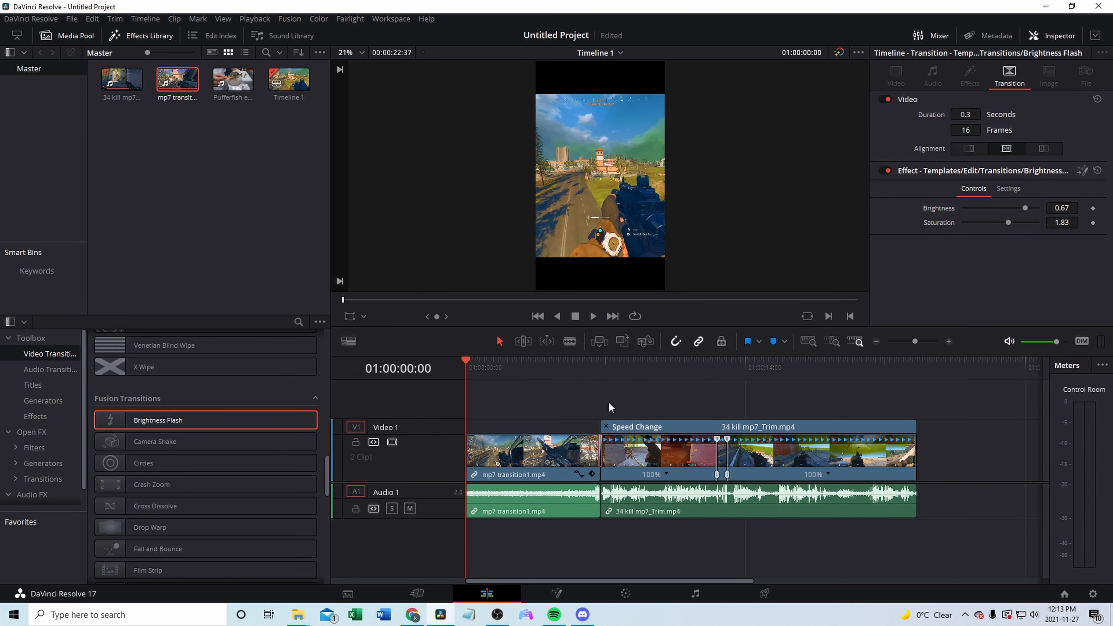
{"action": "right_click", "coordinate": [431, 455]}
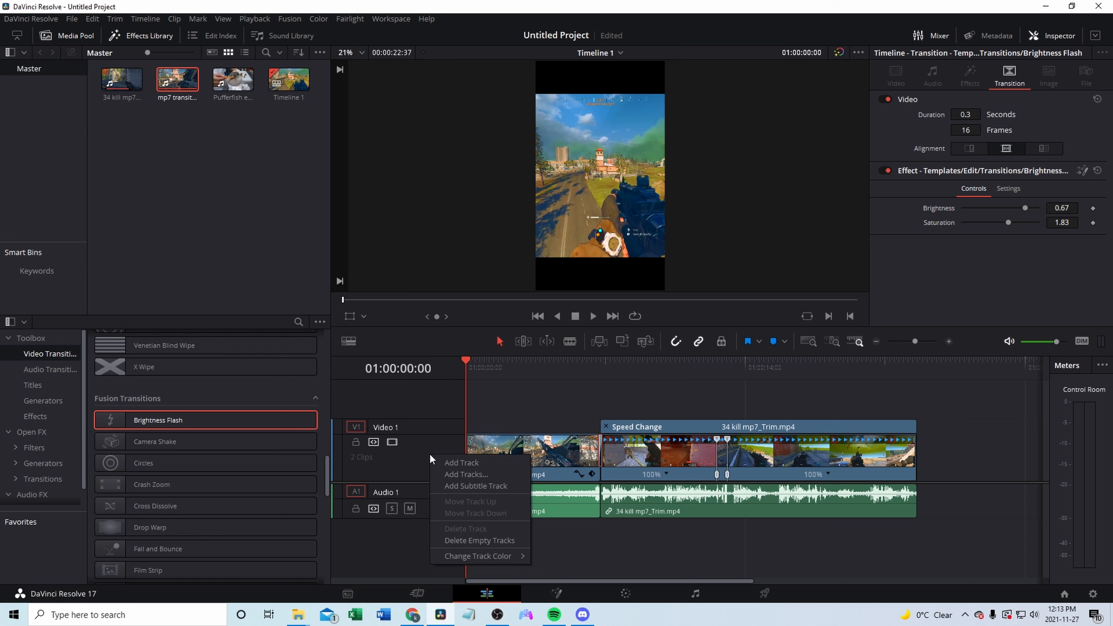
{"action": "left_click", "coordinate": [442, 463]}
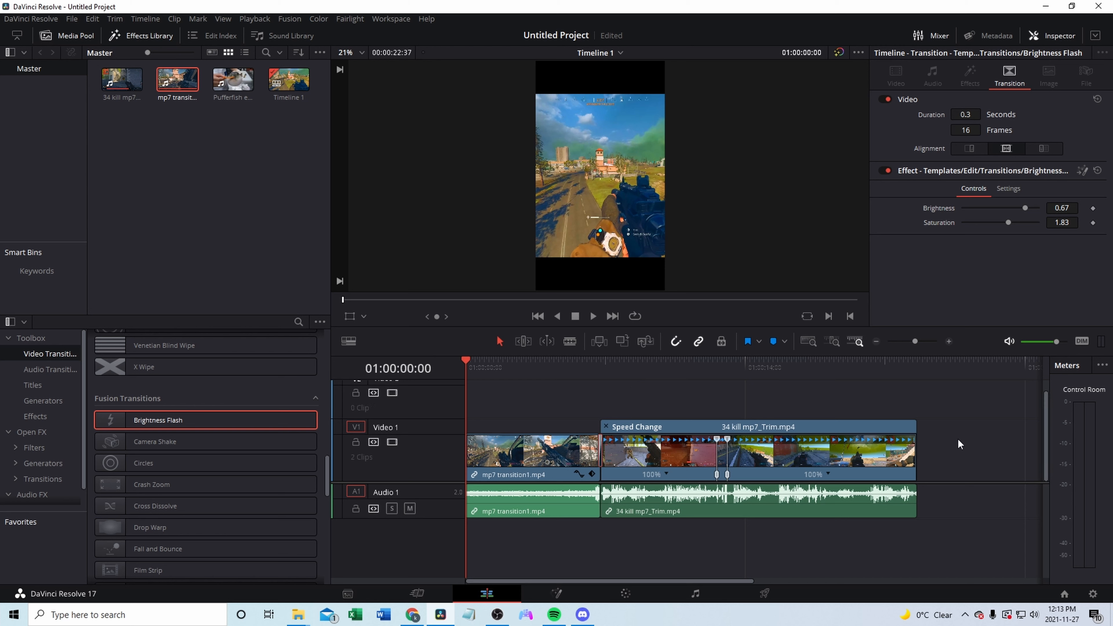
{"action": "key", "text": "ctrl+s"}
Move the video of both clips up to Video 2 and place aligned copies of them on Video 1 underneath.
{"action": "left_click", "coordinate": [902, 454]}
{"action": "left_click", "coordinate": [959, 442]}
{"action": "left_click_drag", "start_coordinate": [964, 452], "coordinate": [559, 417]}
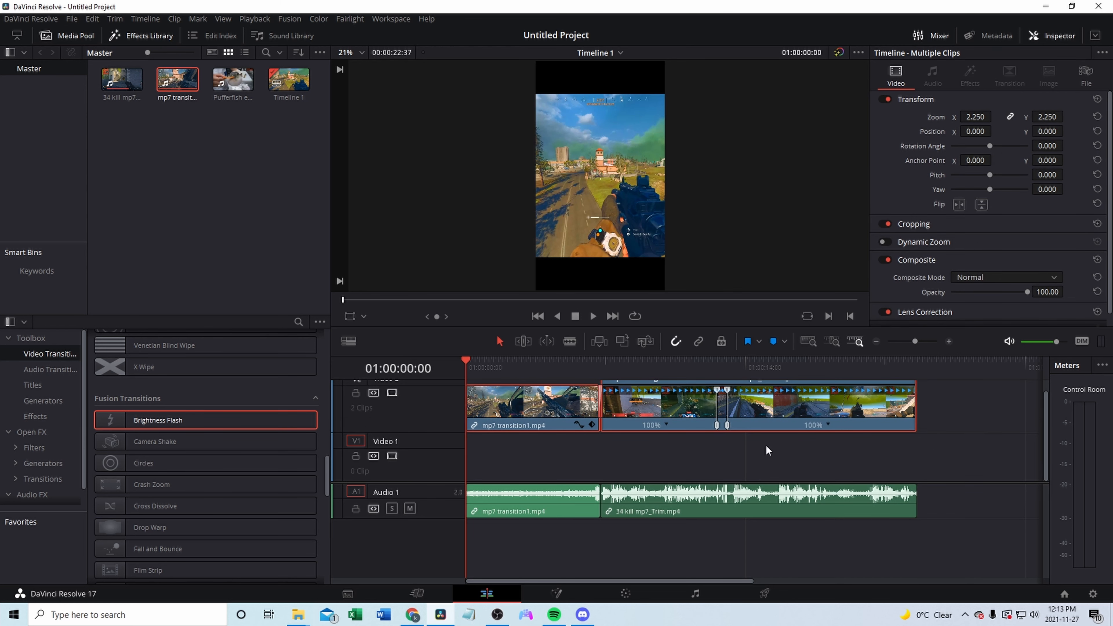
{"action": "left_click", "coordinate": [924, 417]}
{"action": "left_click_drag", "start_coordinate": [975, 412], "coordinate": [557, 412]}
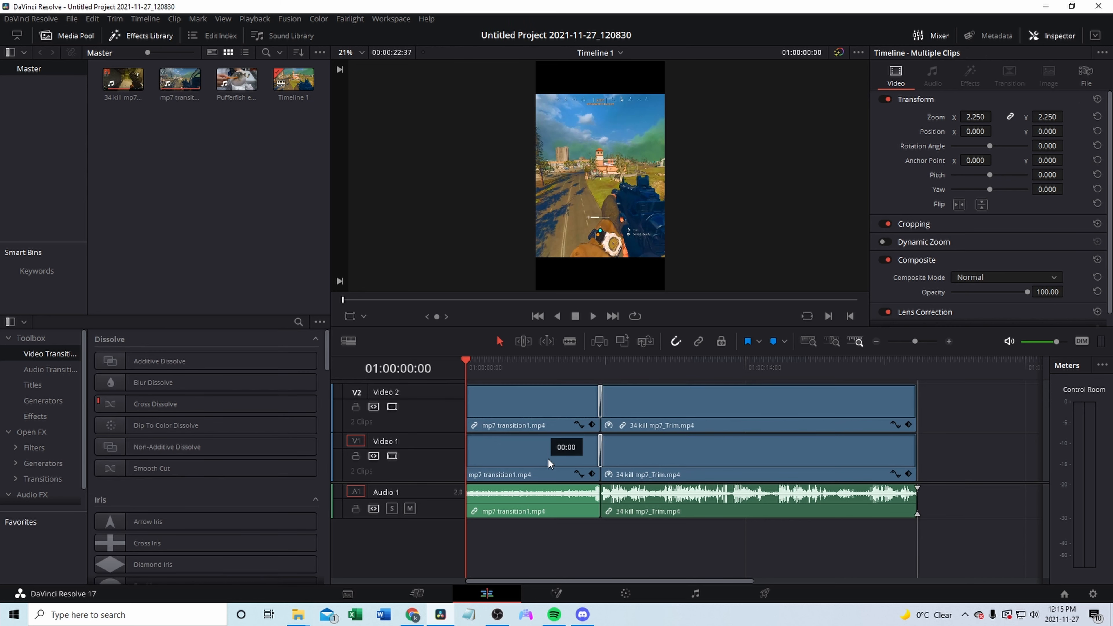
{"action": "left_click_drag", "start_coordinate": [550, 444], "coordinate": [549, 465]}
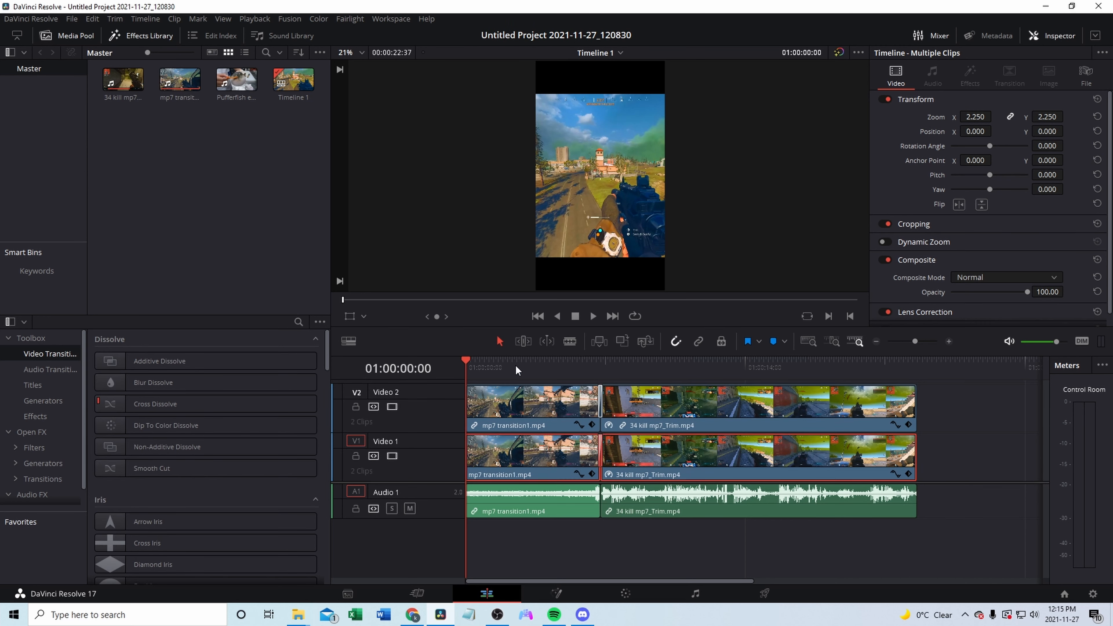
Zoom both background clips on Video 1 to 3.440 and apply the Gaussian Blur filter to them.
{"action": "mouse_move", "coordinate": [515, 371]}
{"action": "left_mouse_down"}
{"action": "mouse_move", "coordinate": [597, 369]}
{"action": "mouse_move", "coordinate": [527, 368]}
{"action": "left_mouse_up"}
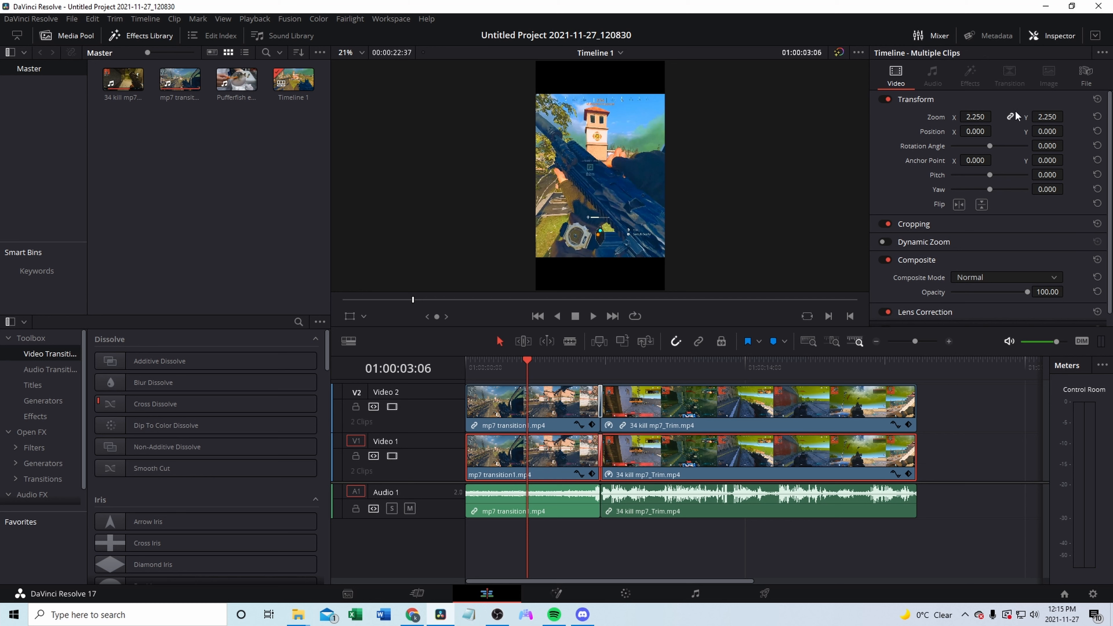
{"action": "left_click_drag", "start_coordinate": [969, 117], "coordinate": [996, 116]}
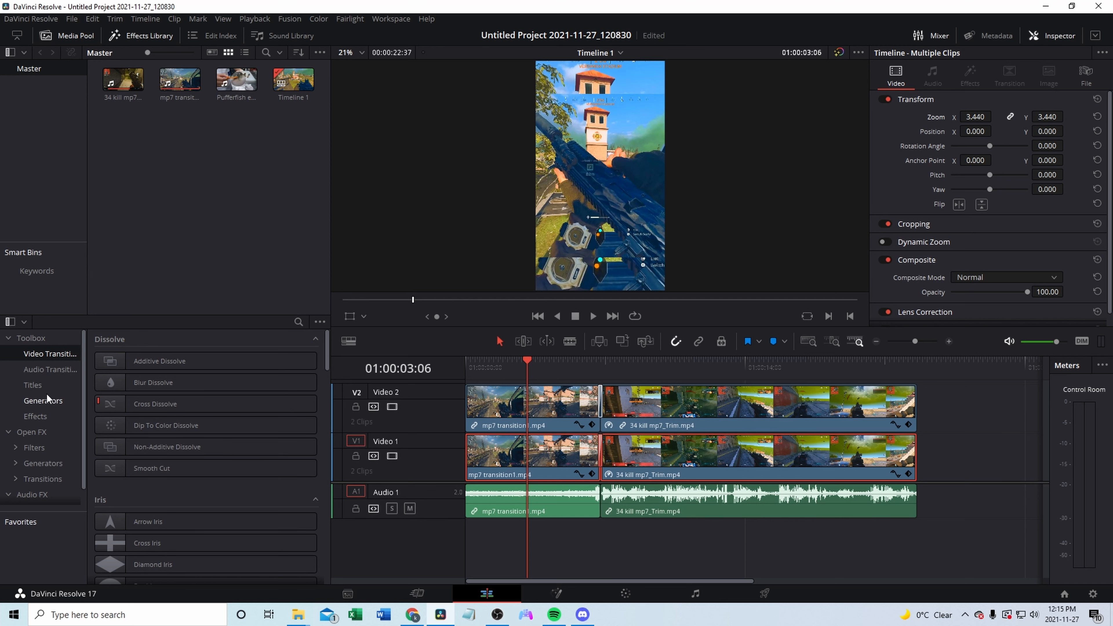
{"action": "left_click", "coordinate": [49, 449]}
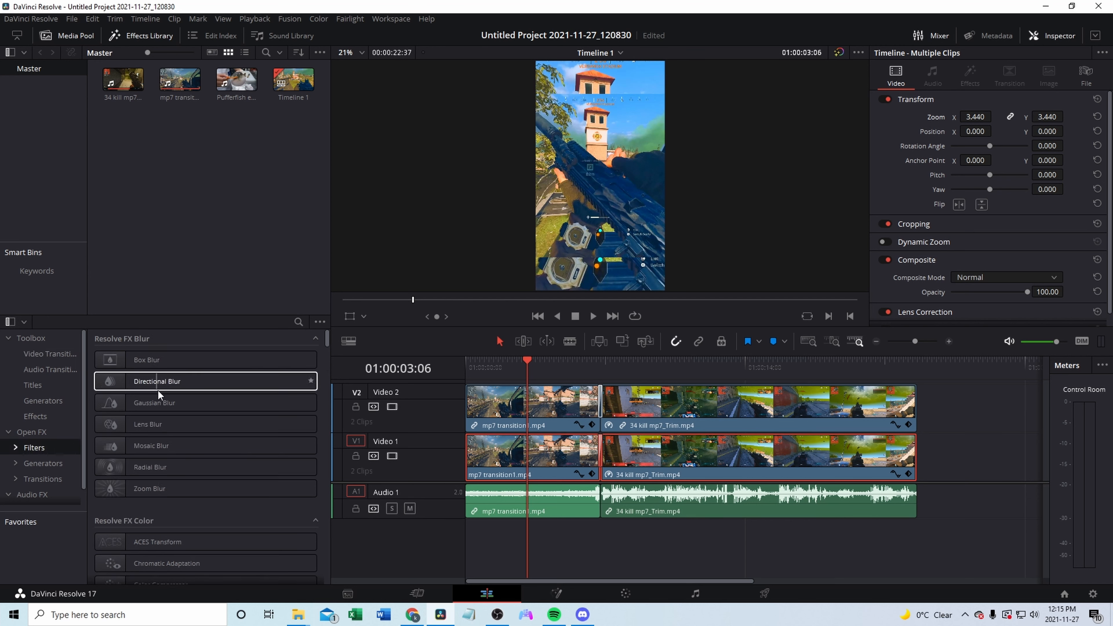
{"action": "left_click_drag", "start_coordinate": [148, 410], "coordinate": [577, 471]}
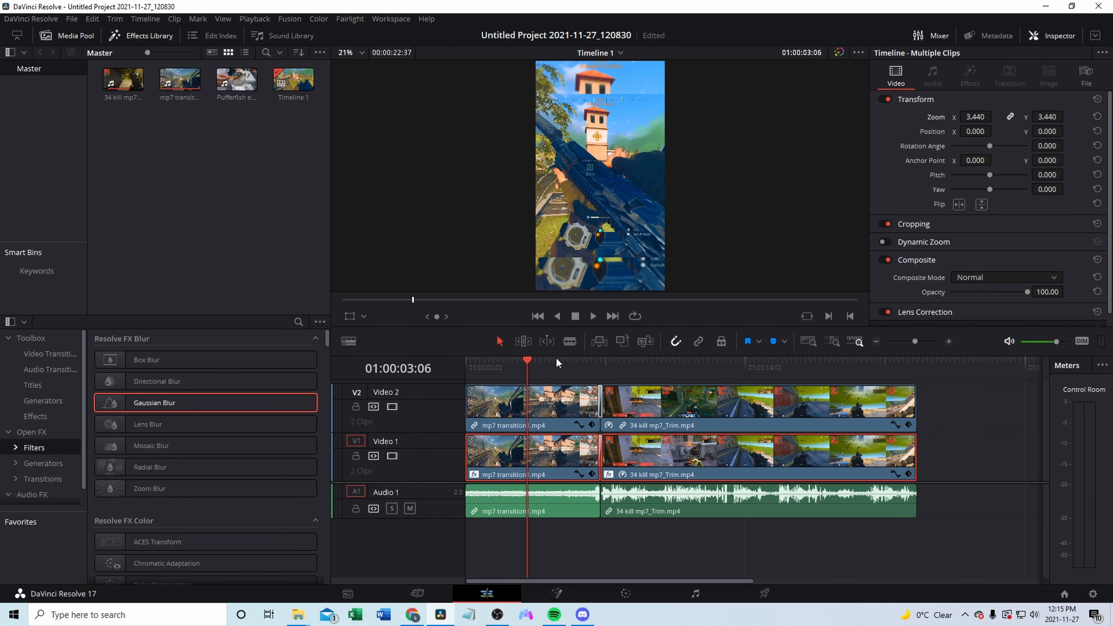
Set the Gaussian Blur strength of the Video 1 clips to 1.000 and scrub through the opening to check the background.
{"action": "left_click_drag", "start_coordinate": [504, 369], "coordinate": [495, 373]}
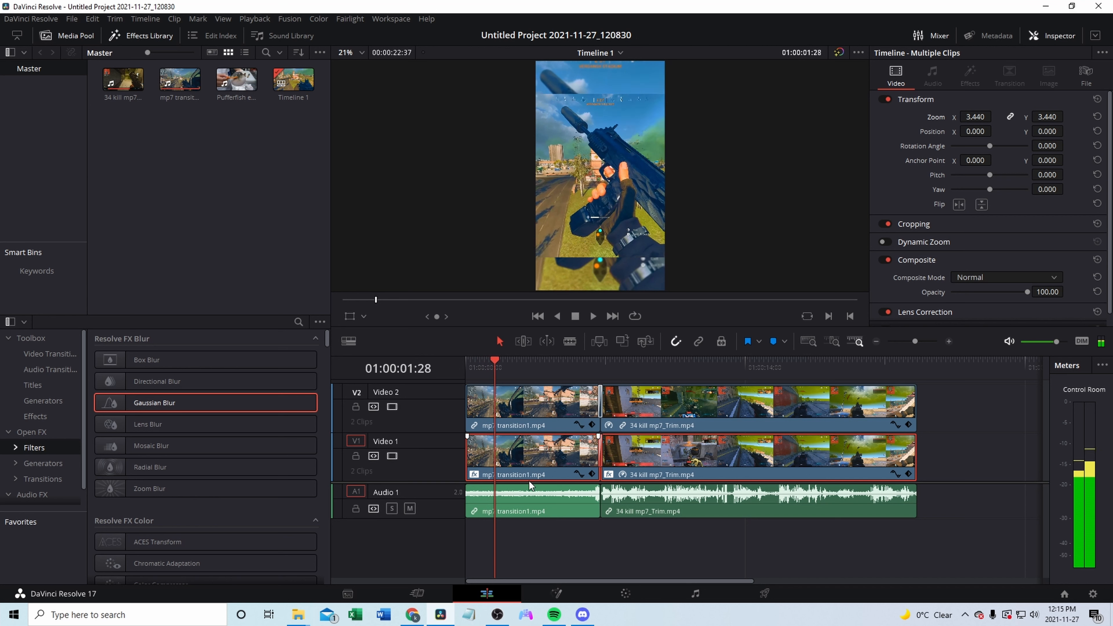
{"action": "left_click", "coordinate": [980, 449]}
{"action": "left_click", "coordinate": [535, 466]}
{"action": "left_click", "coordinate": [968, 88]}
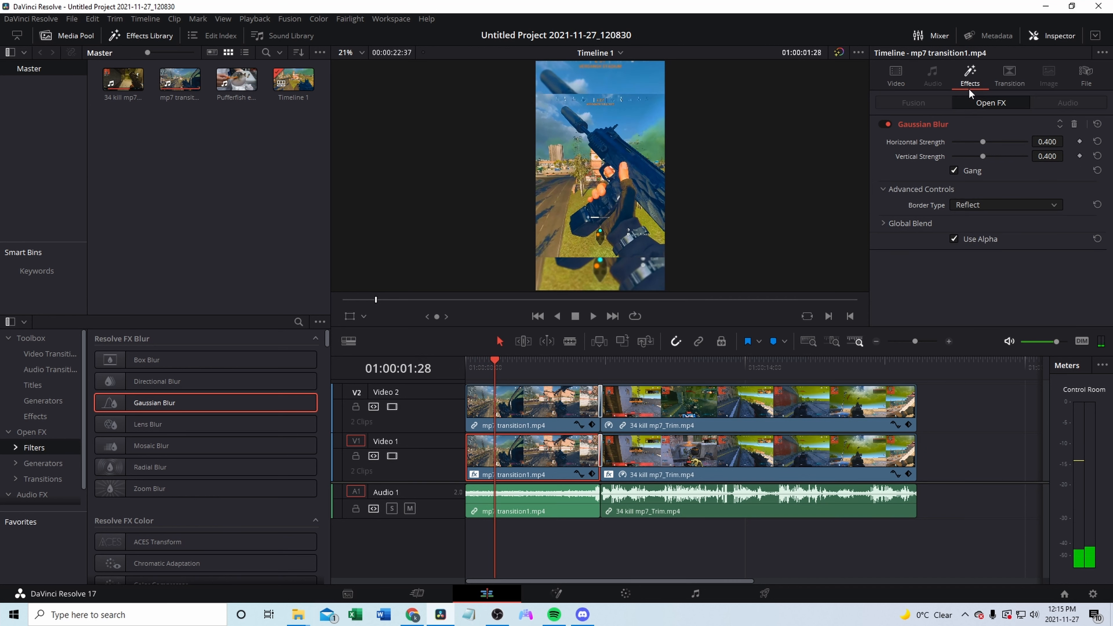
{"action": "left_click_drag", "start_coordinate": [984, 142], "coordinate": [1021, 150]}
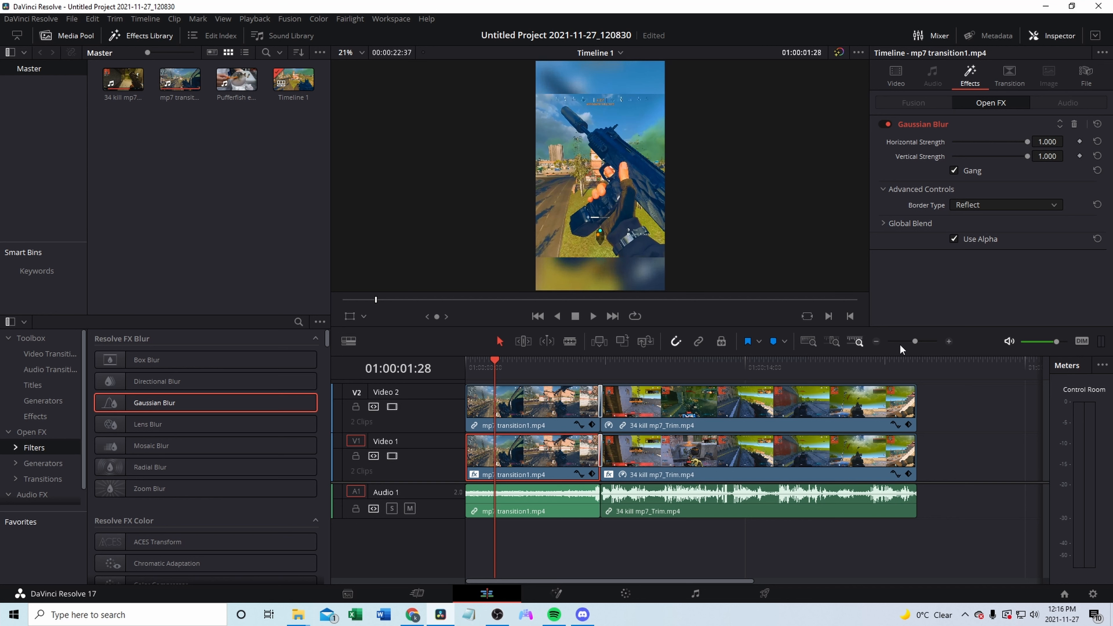
{"action": "left_click", "coordinate": [808, 470]}
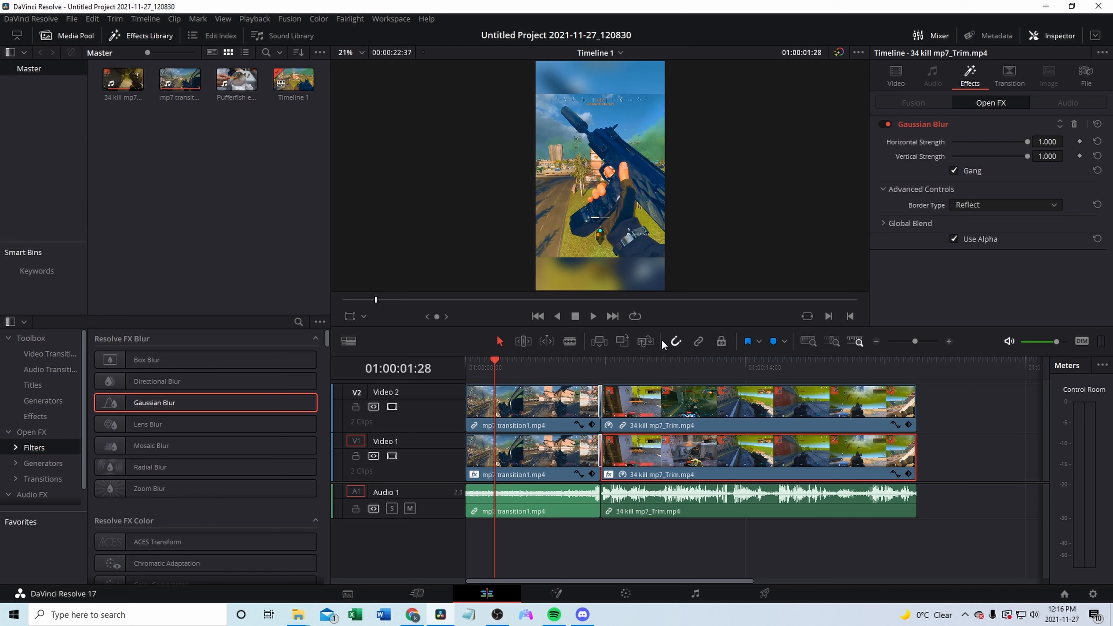
{"action": "left_click", "coordinate": [470, 365]}
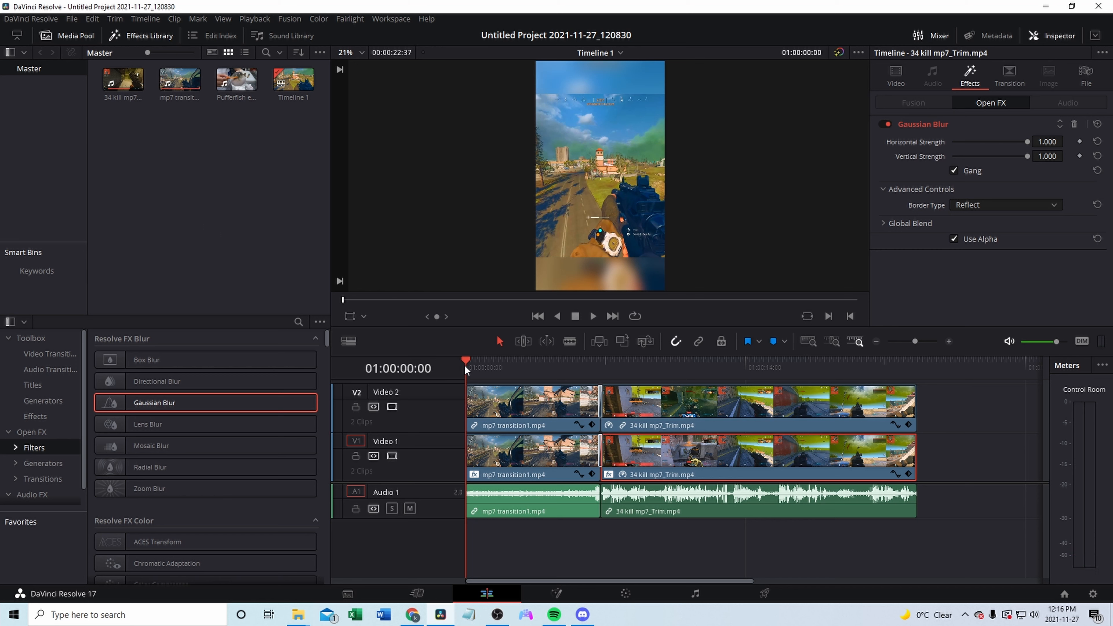
{"action": "left_click_drag", "start_coordinate": [465, 364], "coordinate": [510, 371]}
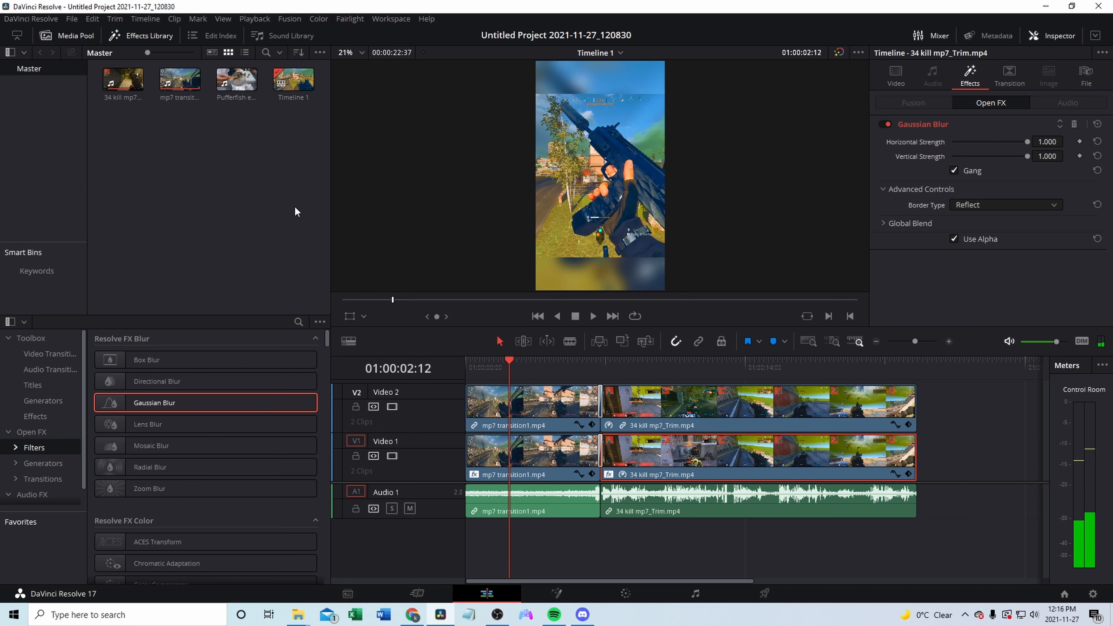
Import the Still Into You Drill Remix by Shobeatz MP3 from the 4K YouTube to MP3 music folder.
{"action": "right_click", "coordinate": [242, 209]}
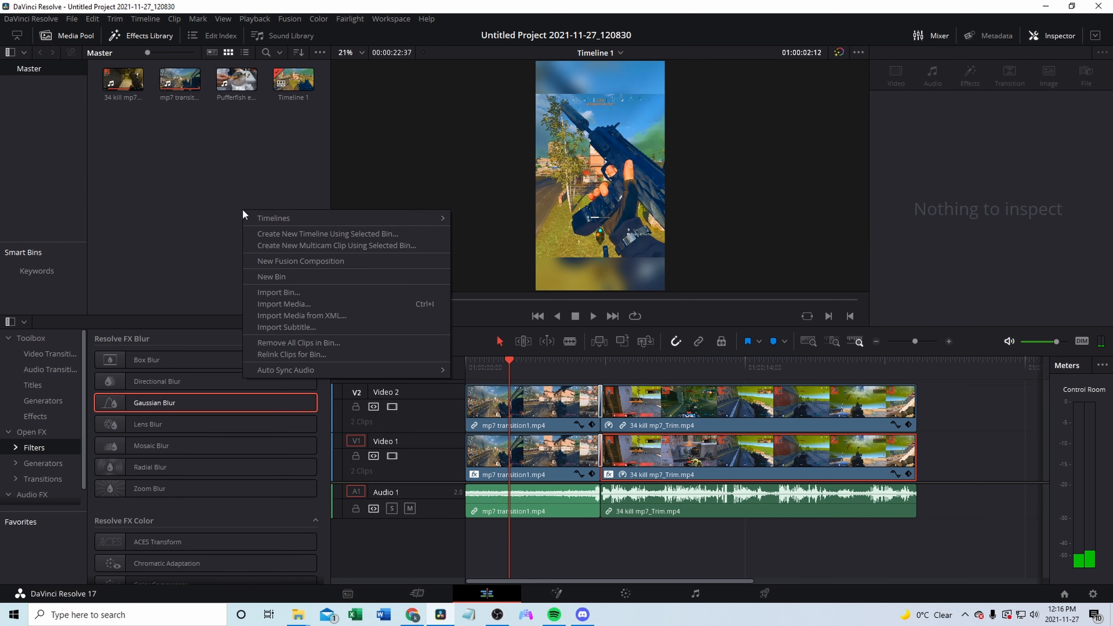
{"action": "left_click", "coordinate": [302, 305]}
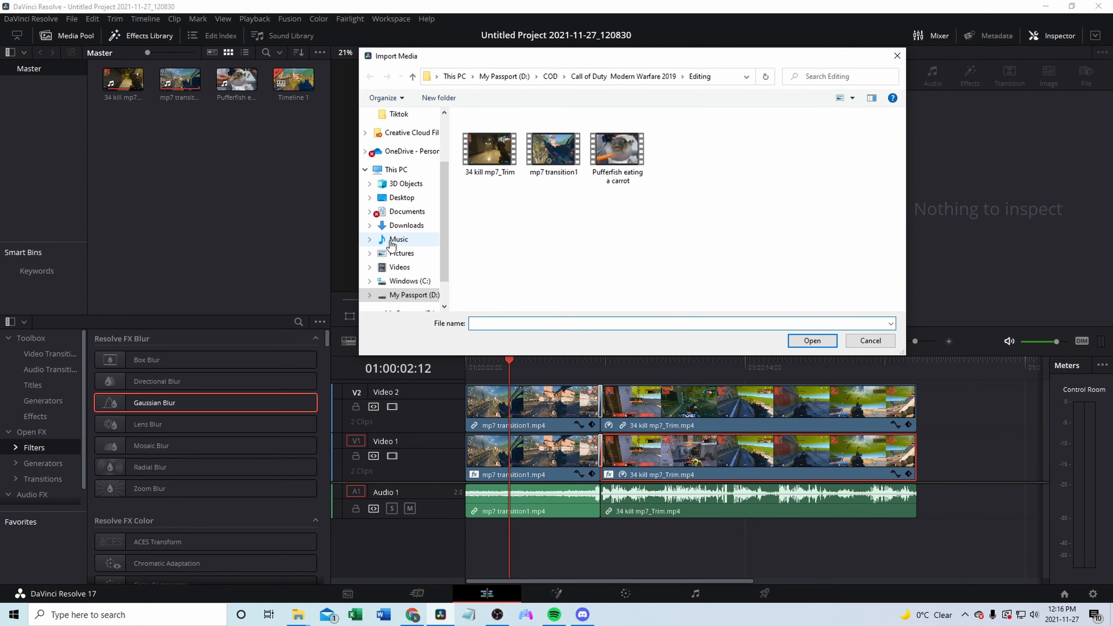
{"action": "left_click", "coordinate": [392, 240]}
{"action": "double_click", "coordinate": [480, 131]}
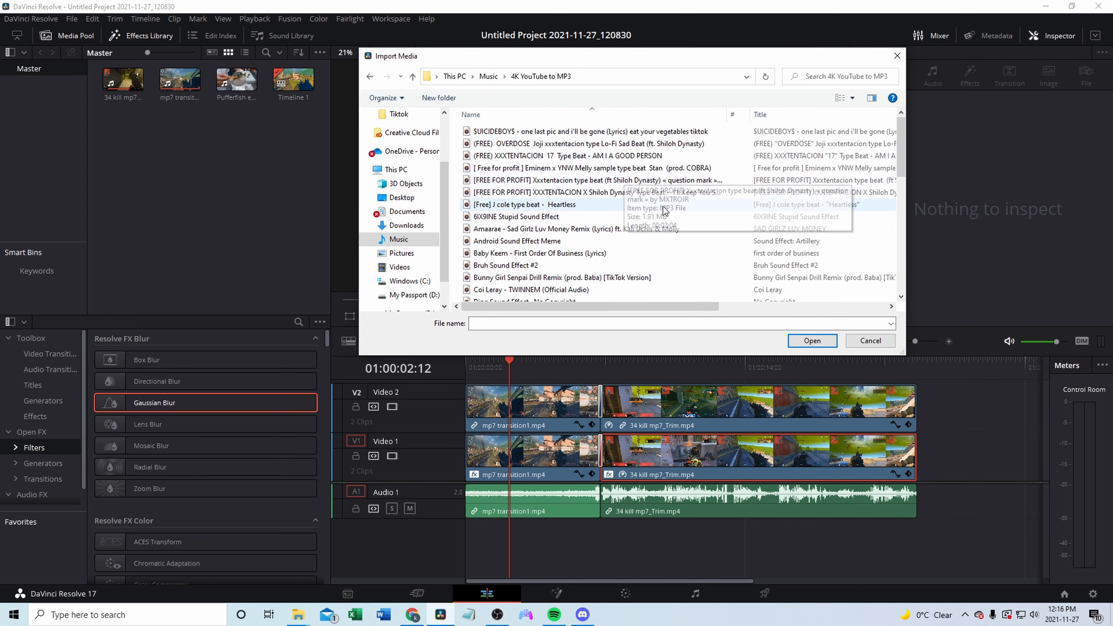
{"action": "scroll", "coordinate": [573, 215], "scroll_direction": "down", "scroll_amount": 10}
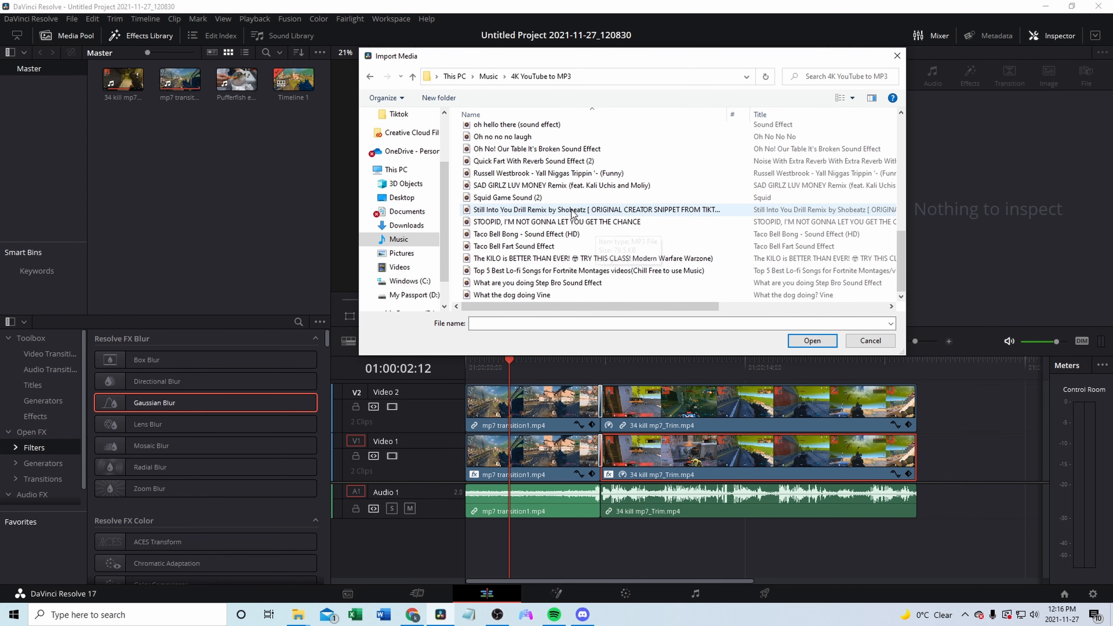
{"action": "double_click", "coordinate": [573, 214]}
Place the song on a second audio track at the timeline start, play it, and add a short fade-in to it.
{"action": "left_click_drag", "start_coordinate": [290, 96], "coordinate": [471, 537]}
{"action": "left_click_drag", "start_coordinate": [508, 363], "coordinate": [460, 372]}
{"action": "key", "text": "space"}
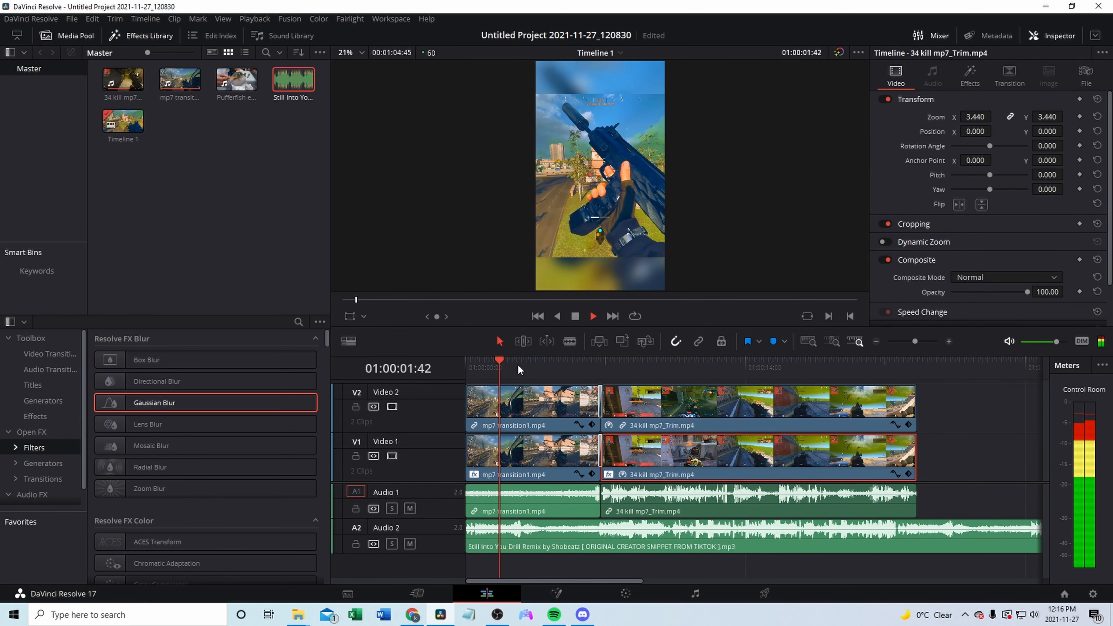
{"action": "key", "text": "space"}
{"action": "left_click", "coordinate": [469, 529]}
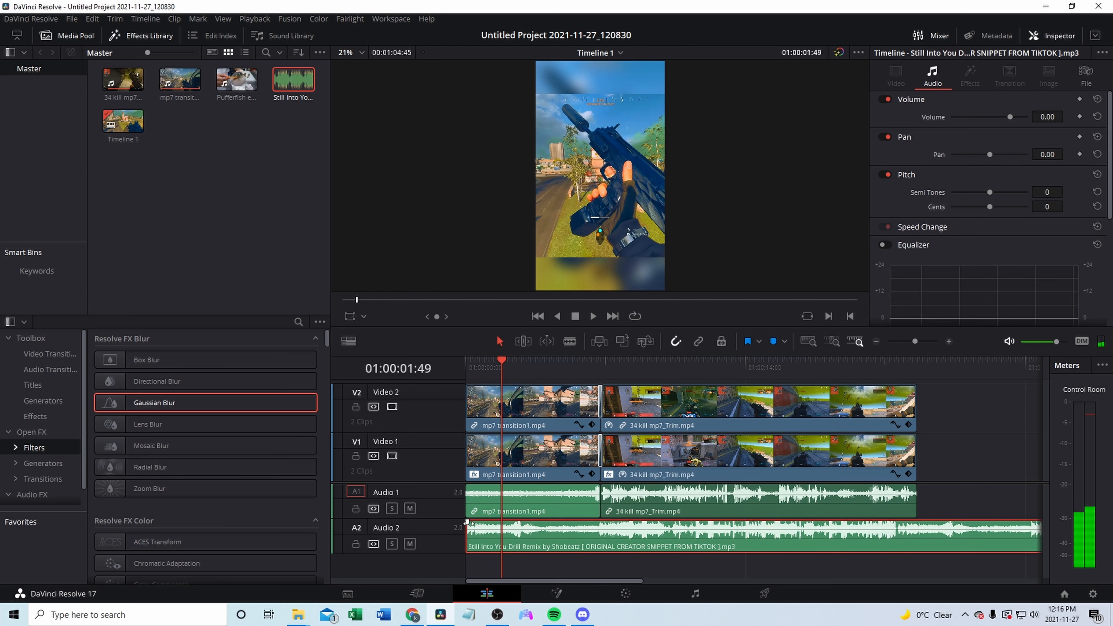
{"action": "left_click_drag", "start_coordinate": [468, 522], "coordinate": [499, 523]}
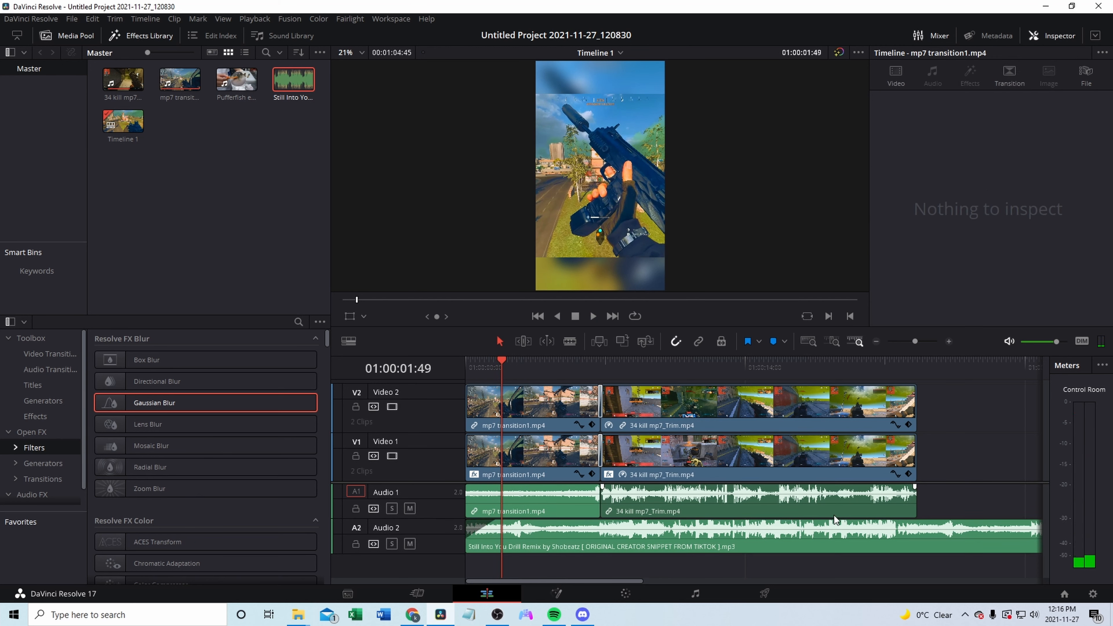
Play the ending, split the song where the video clips end at 01:00:22:37, and delete the leftover part.
{"action": "left_click_drag", "start_coordinate": [920, 372], "coordinate": [906, 371]}
{"action": "key", "text": "space"}
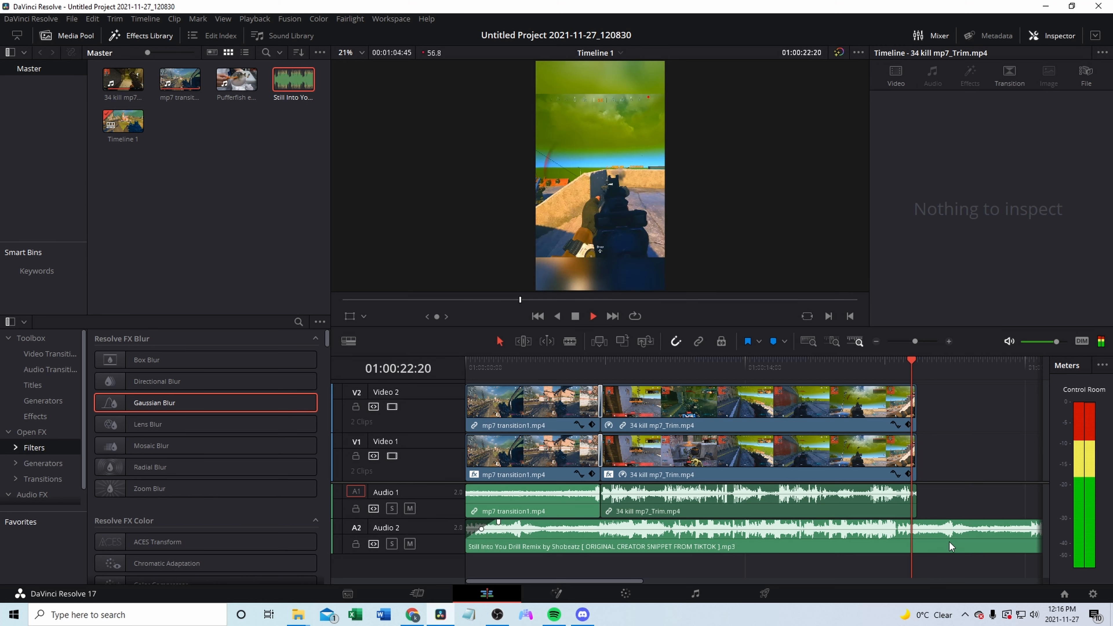
{"action": "left_click_drag", "start_coordinate": [916, 369], "coordinate": [899, 375]}
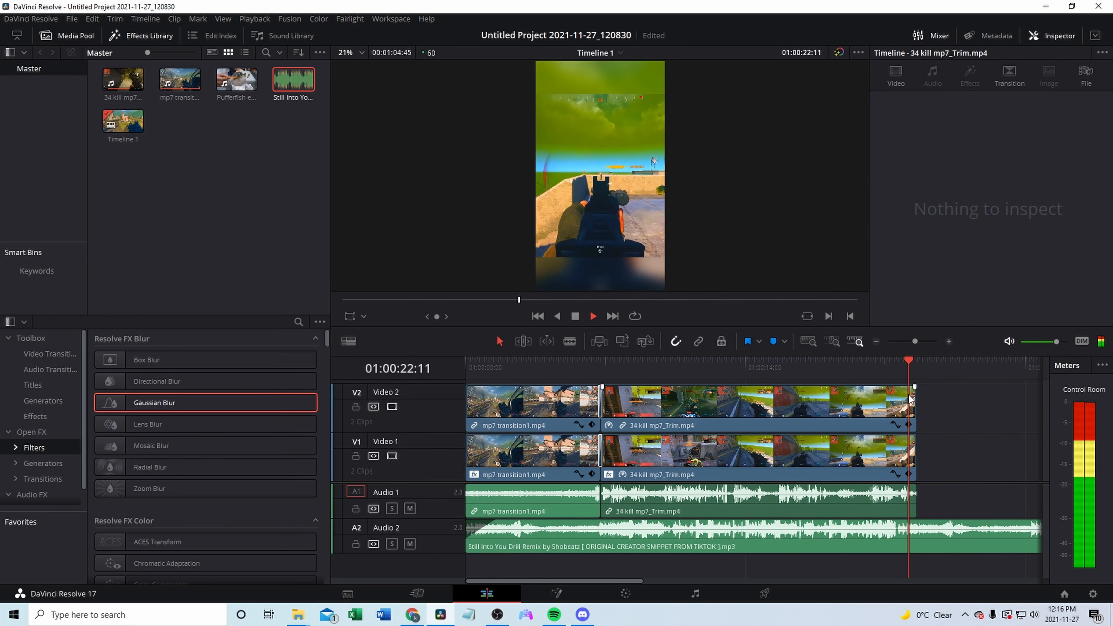
{"action": "left_click", "coordinate": [575, 316]}
{"action": "left_click", "coordinate": [932, 553]}
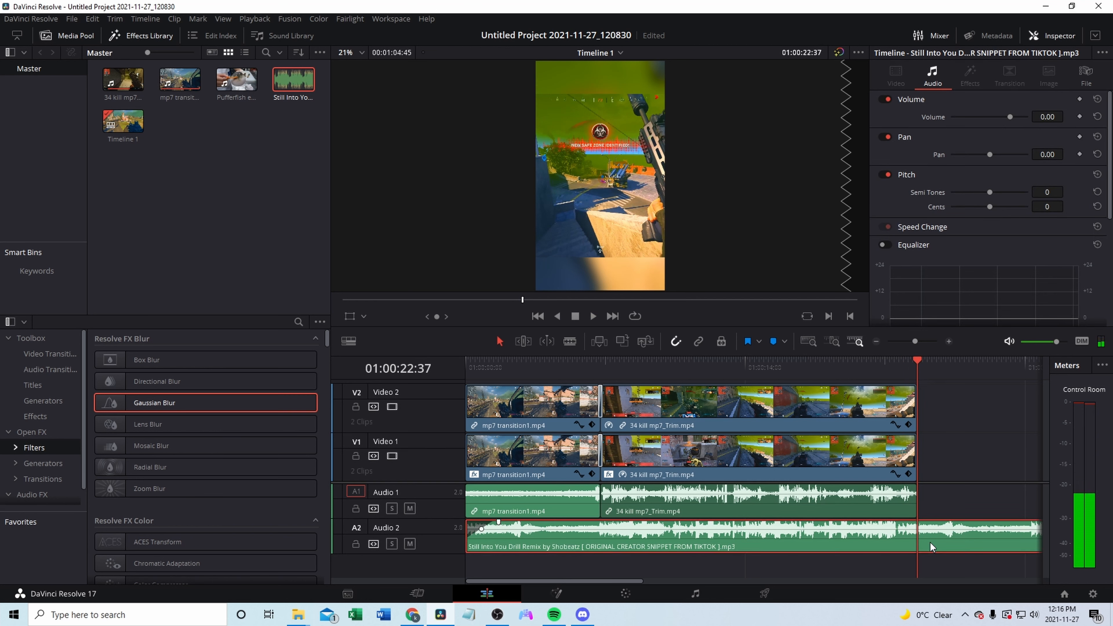
{"action": "key", "text": "ctrl+b"}
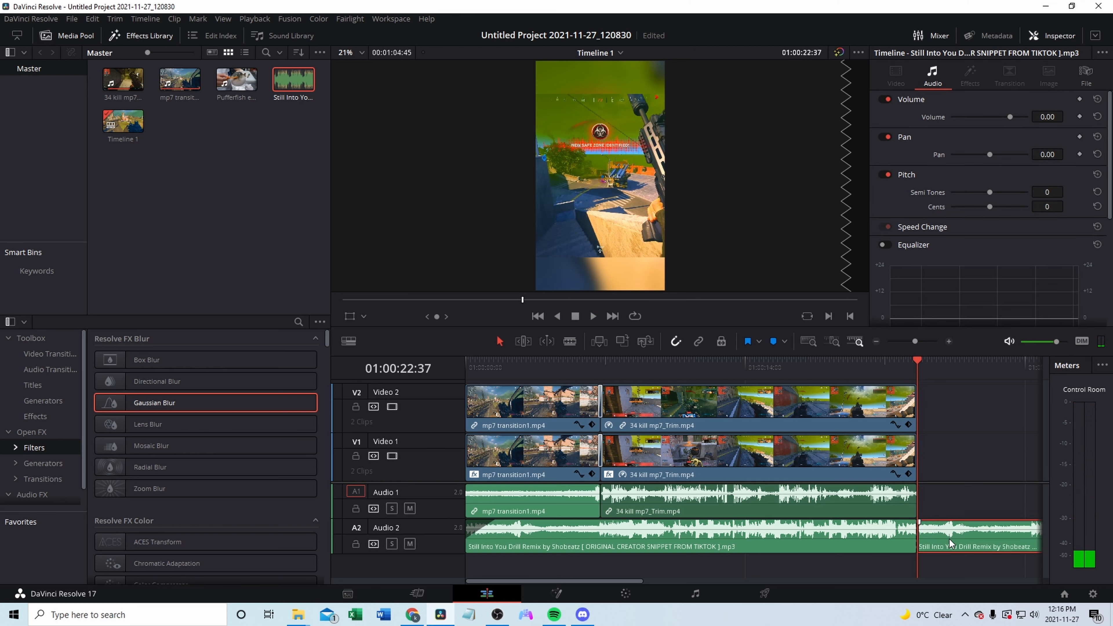
{"action": "left_click", "coordinate": [947, 538]}
{"action": "key", "text": "Delete"}
Add a short fade-out to the end of the song and play the ending.
{"action": "left_click_drag", "start_coordinate": [915, 522], "coordinate": [897, 522]}
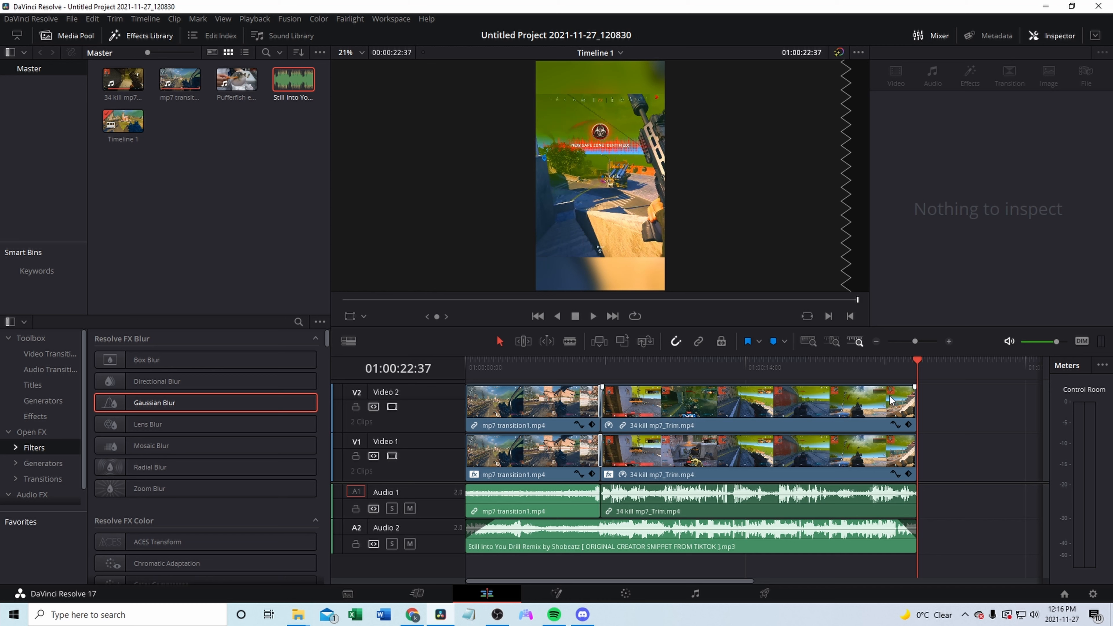
{"action": "left_click", "coordinate": [869, 367]}
{"action": "key", "text": "space"}
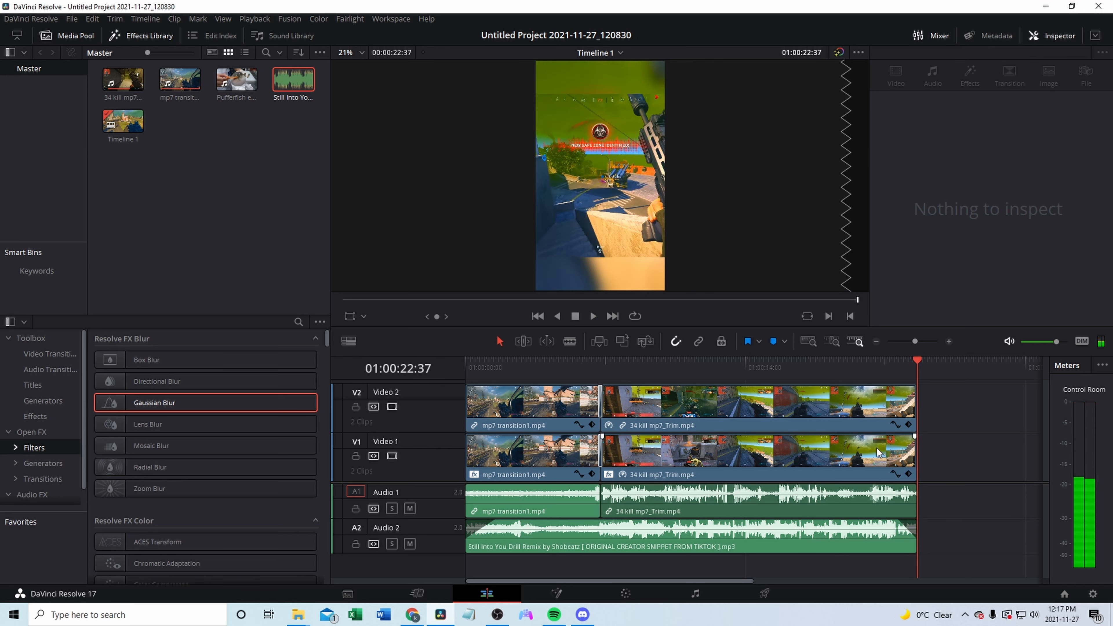
Play the edit from the timeline start through the transition to review the picture with the music.
{"action": "left_click_drag", "start_coordinate": [869, 371], "coordinate": [466, 385]}
{"action": "key", "text": "space"}
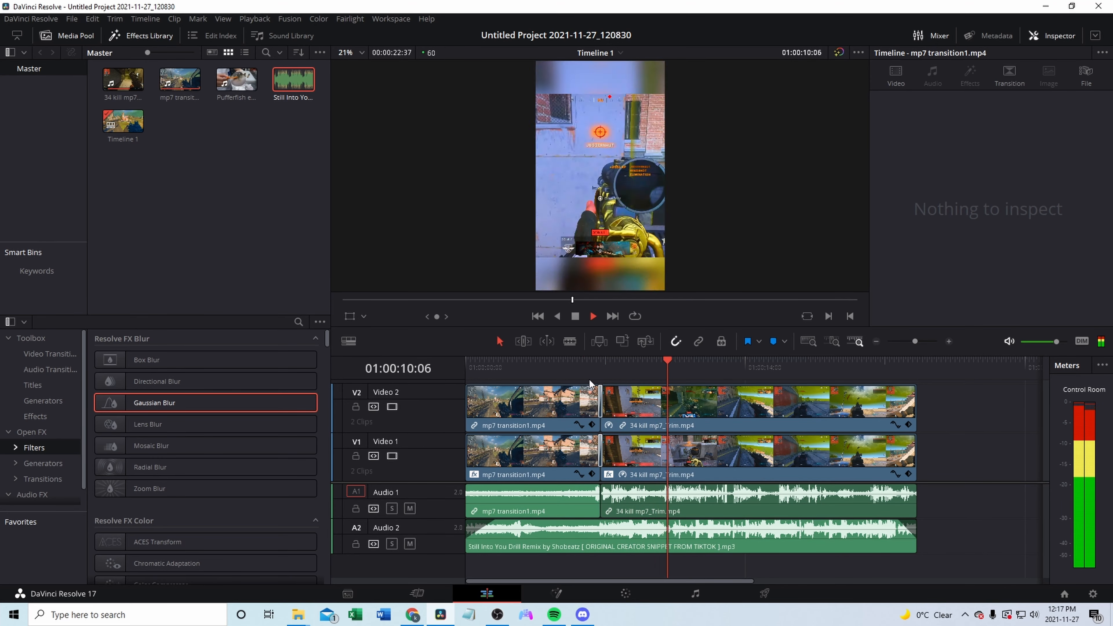
{"action": "key", "text": "space"}
{"action": "left_click", "coordinate": [617, 393]}
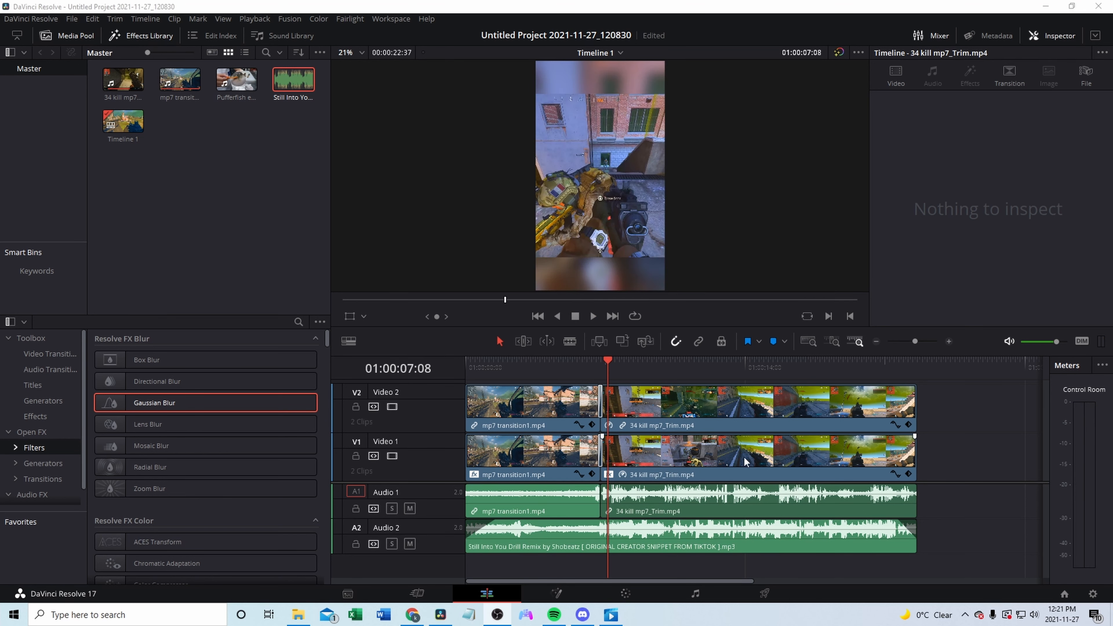
Set up the render on the Deliver page as "editing tutorial" in the Tiktok folder under Videos, with the MP4 format.
{"action": "left_click", "coordinate": [766, 595]}
{"action": "left_click", "coordinate": [224, 148]}
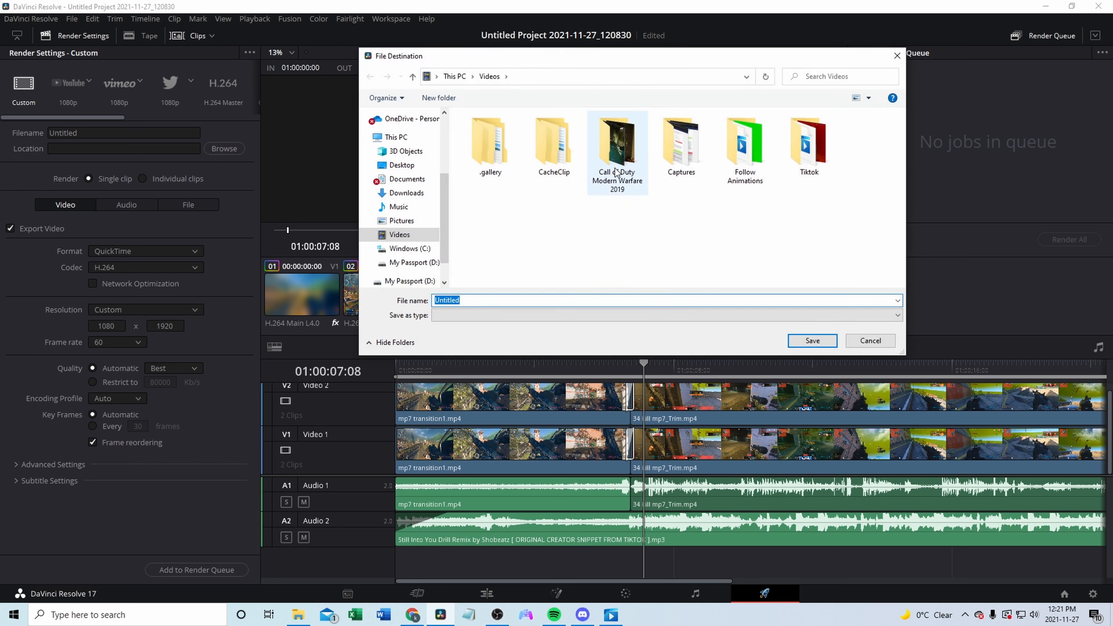
{"action": "double_click", "coordinate": [798, 153]}
{"action": "left_click", "coordinate": [546, 299]}
{"action": "type", "text": "editing tutorial"}
{"action": "key", "text": "Return"}
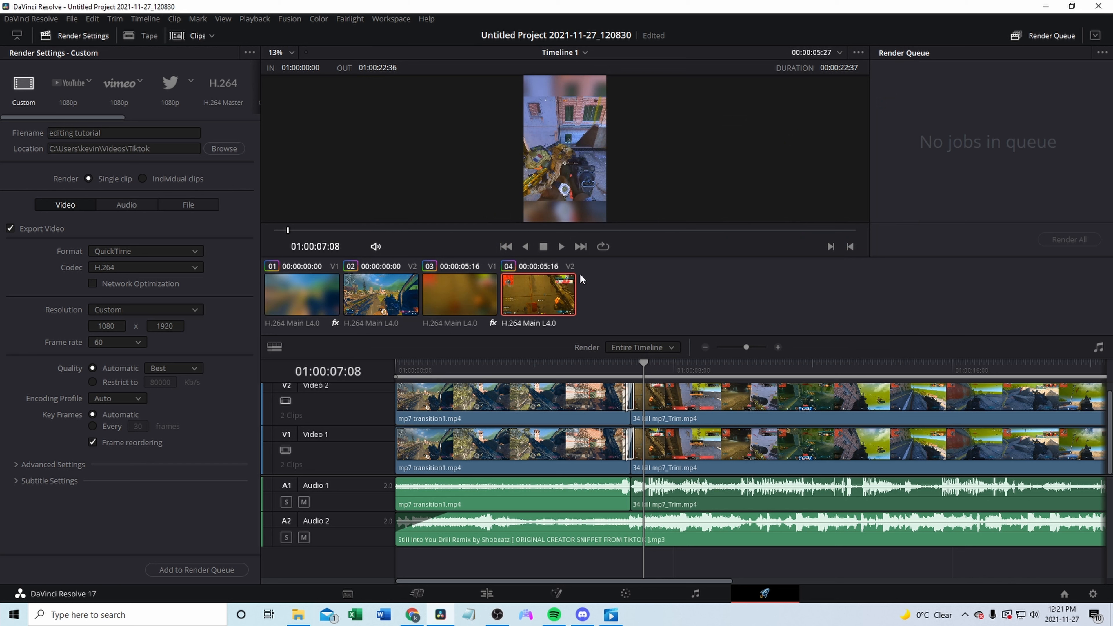
{"action": "left_click", "coordinate": [192, 246]}
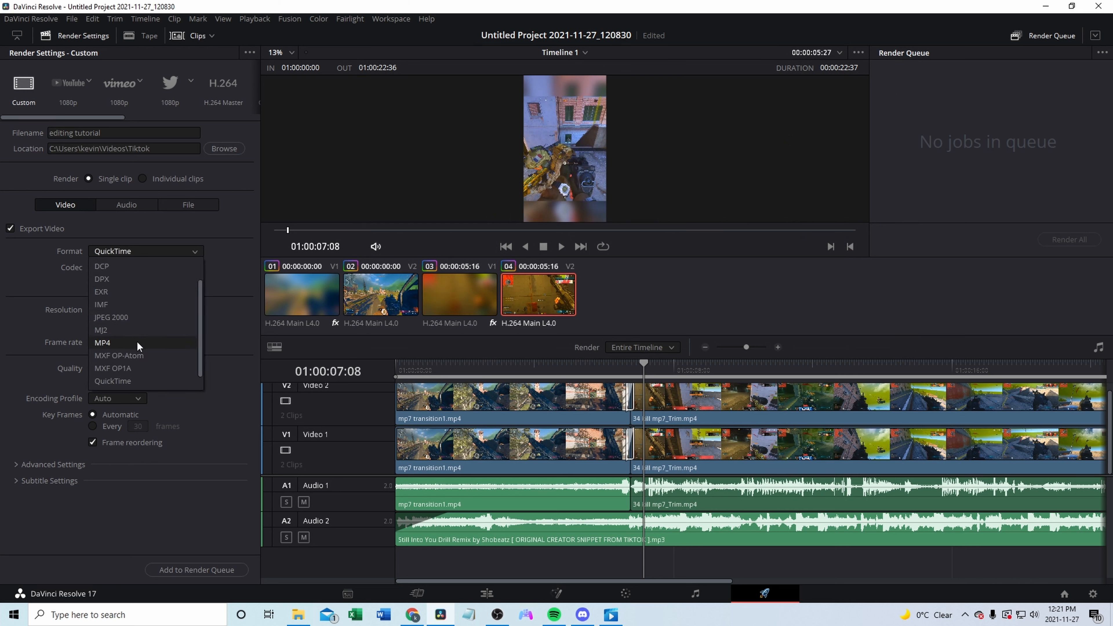
{"action": "left_click", "coordinate": [134, 343]}
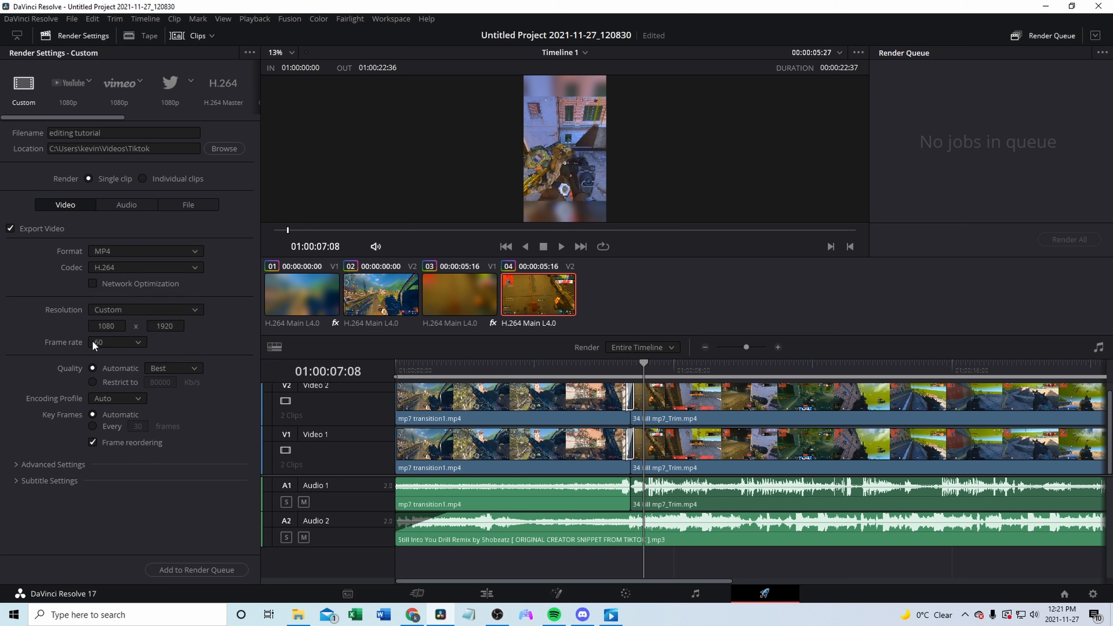
Restrict the render quality to a fixed bitrate, add the job to the render queue and render it.
{"action": "left_click", "coordinate": [92, 380]}
{"action": "left_click", "coordinate": [181, 572]}
{"action": "left_click", "coordinate": [1075, 238]}
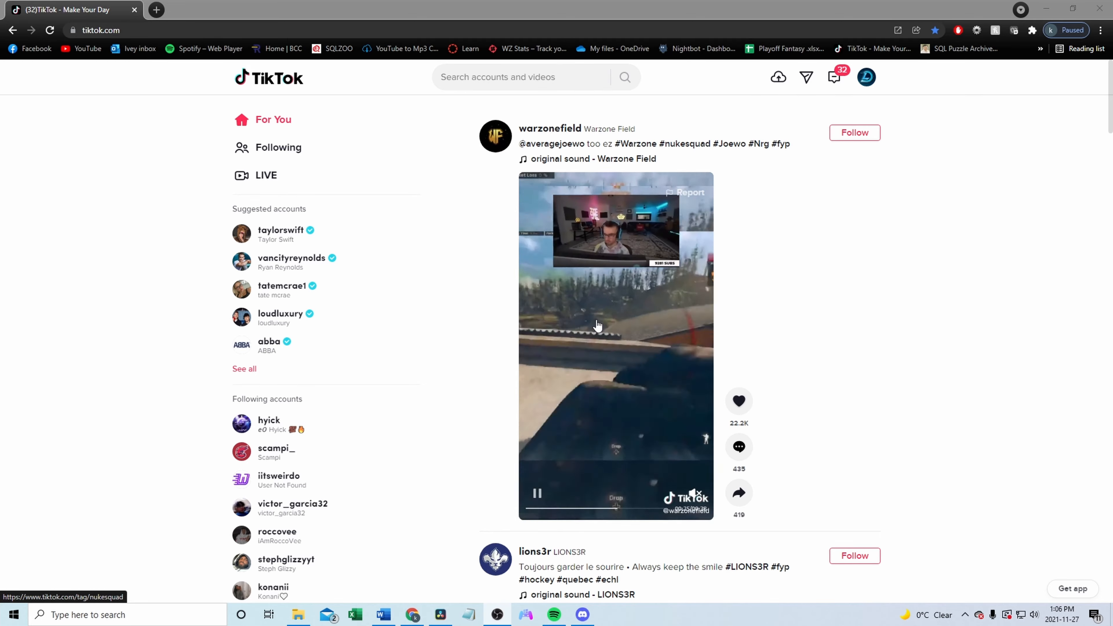
Switch to TikTok in the browser and upload the "editing tutorial" video from the Tiktok folder, finding it by searching for "editing".
{"action": "left_click", "coordinate": [778, 79]}
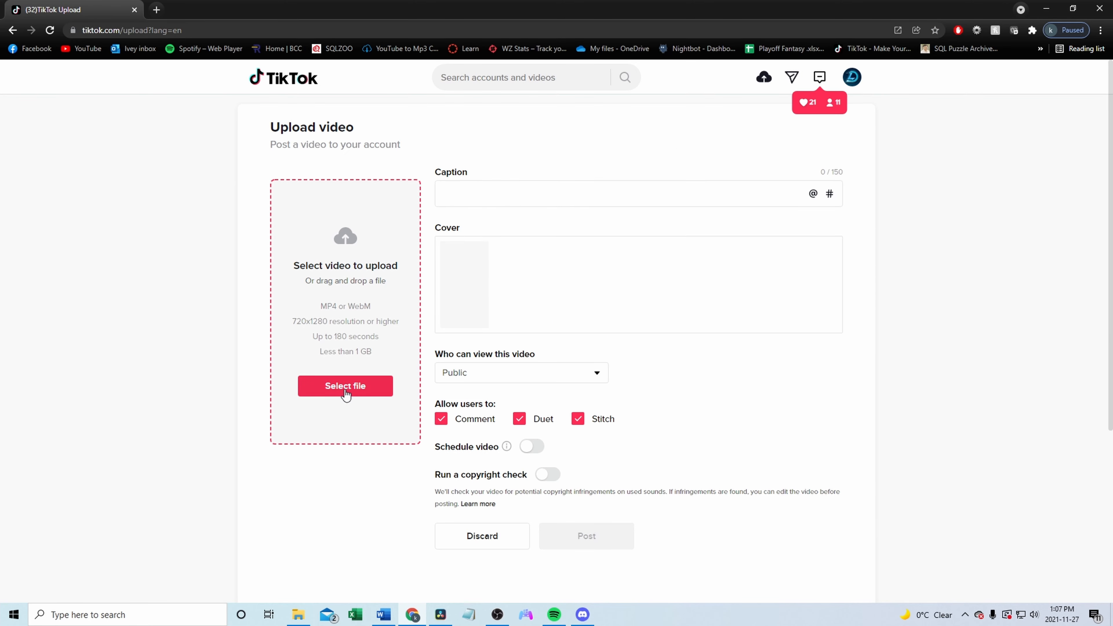
{"action": "left_click", "coordinate": [345, 386]}
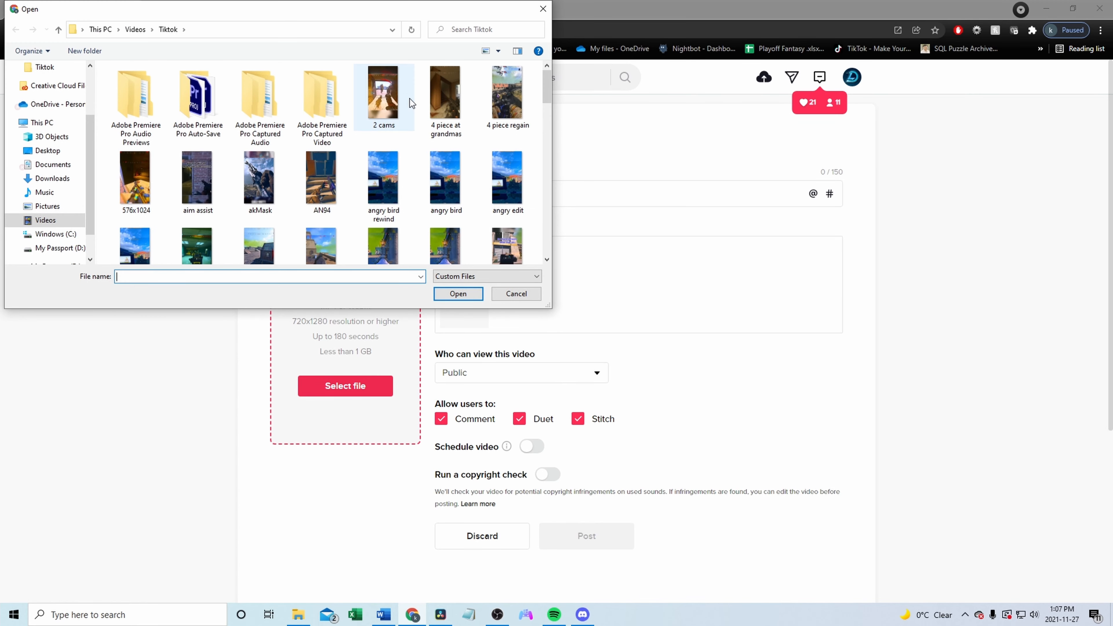
{"action": "scroll", "coordinate": [484, 132], "scroll_direction": "down", "scroll_amount": 3}
{"action": "left_click", "coordinate": [479, 31]}
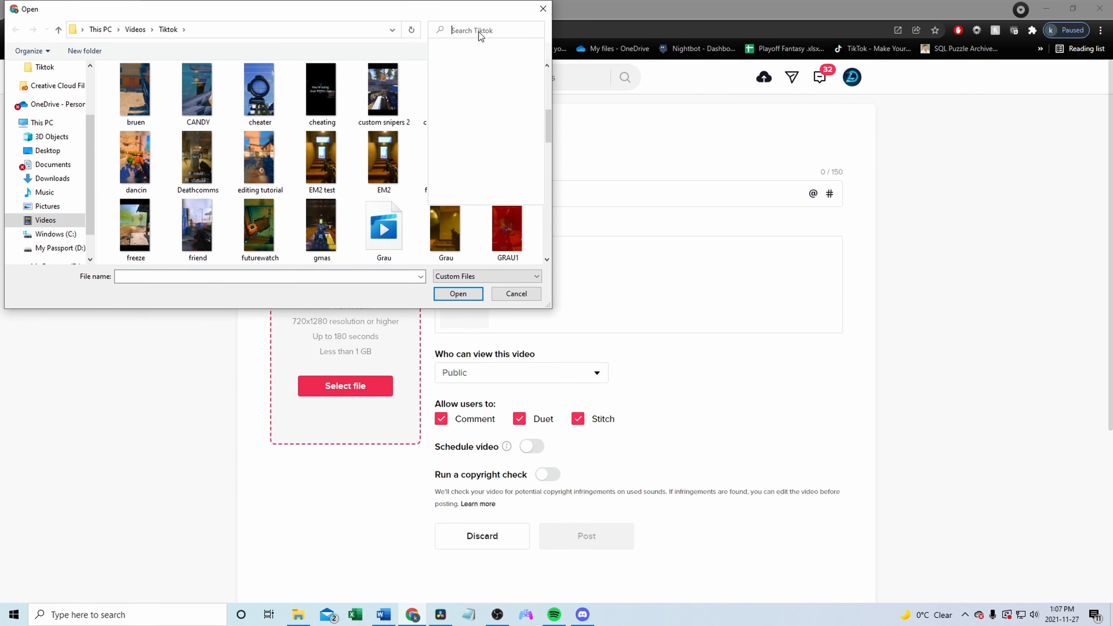
{"action": "type", "text": "editin"}
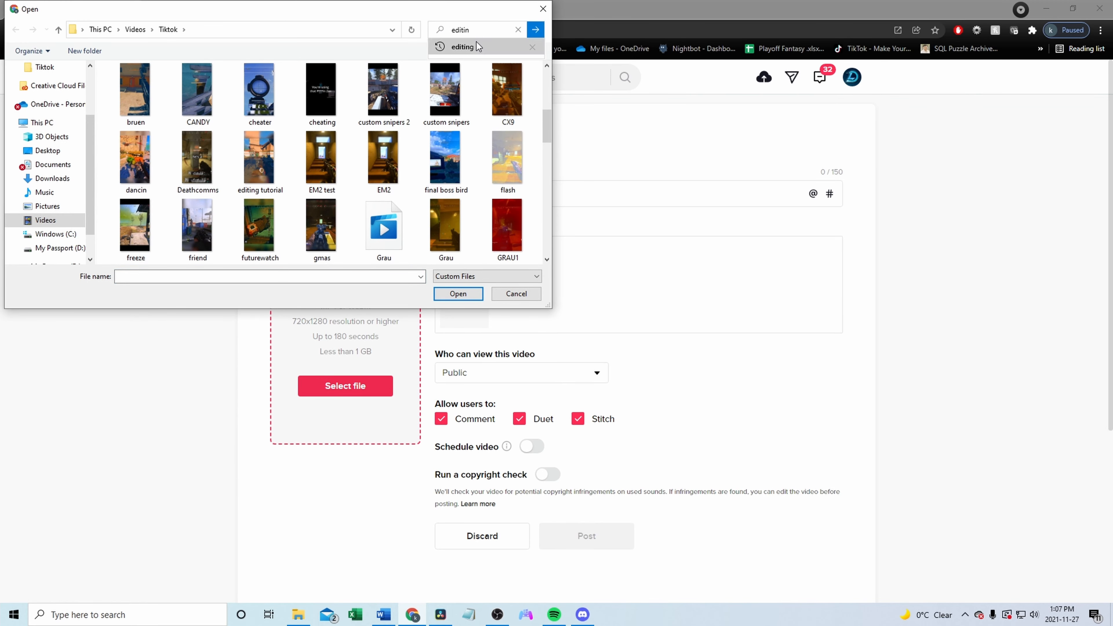
{"action": "left_click", "coordinate": [464, 47]}
{"action": "double_click", "coordinate": [144, 105]}
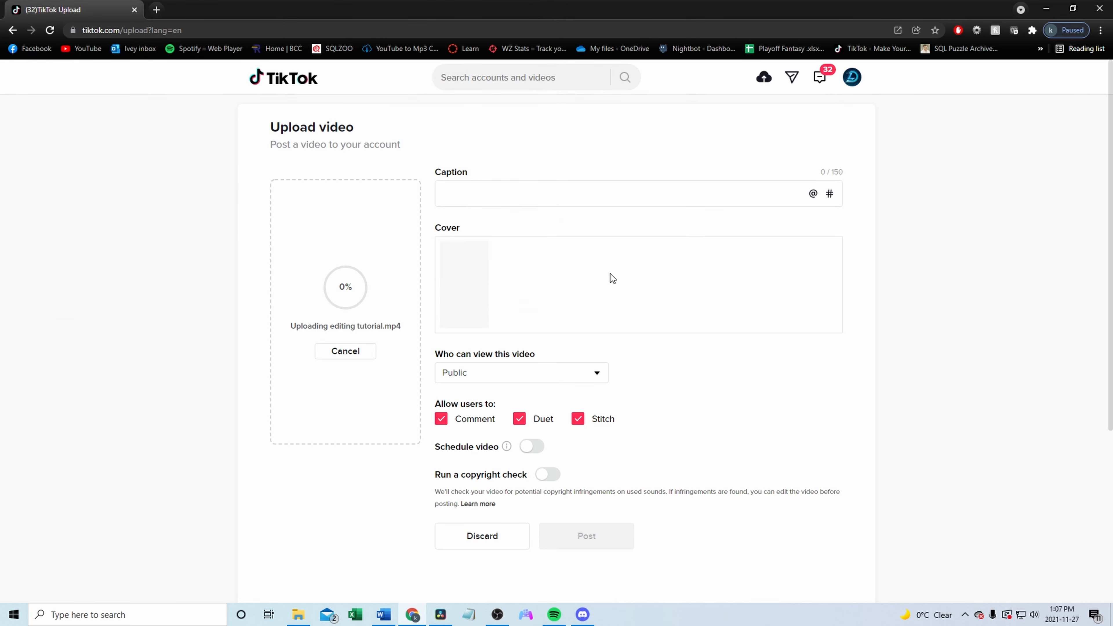